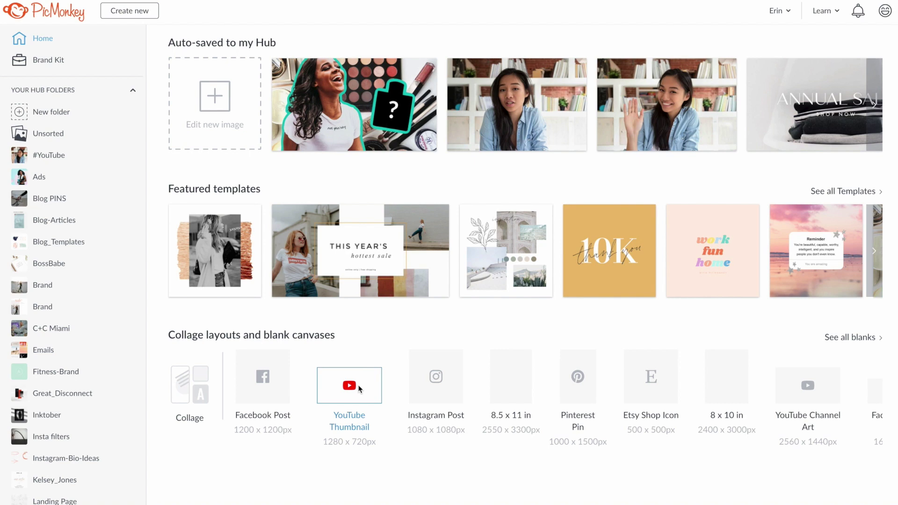
Create a blank 1280 x 720 canvas from the YouTube Thumbnail tile.
click(334, 401)
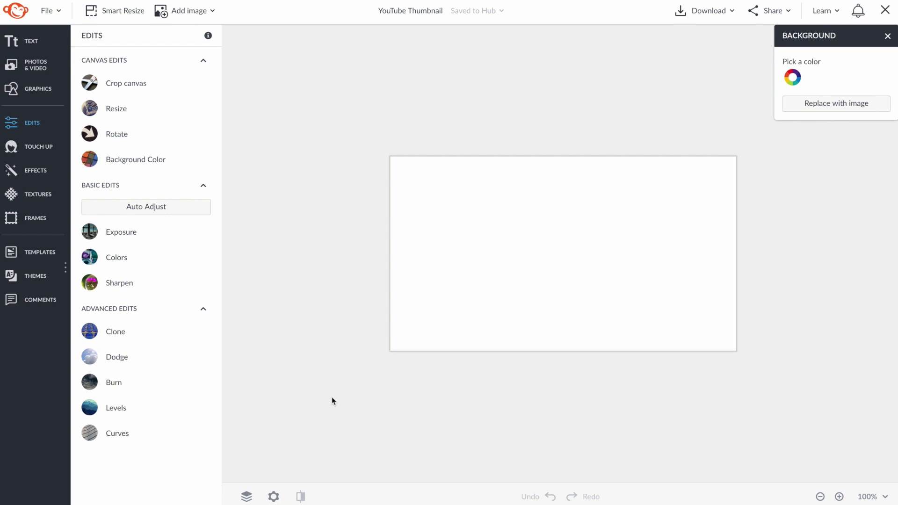
Search templates for 'YouTube Thumbnail', preview a few, and load the Stay Home and Dance template.
click(42, 253)
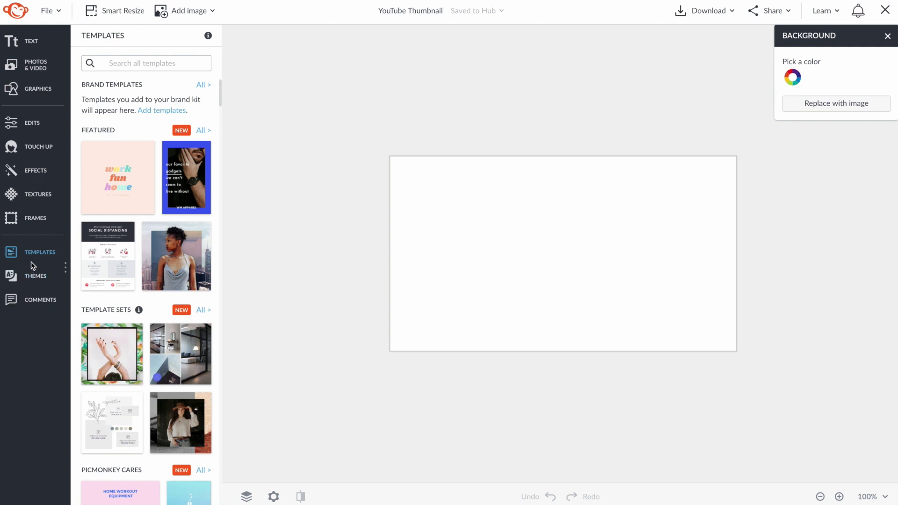
click(171, 65)
click(172, 66)
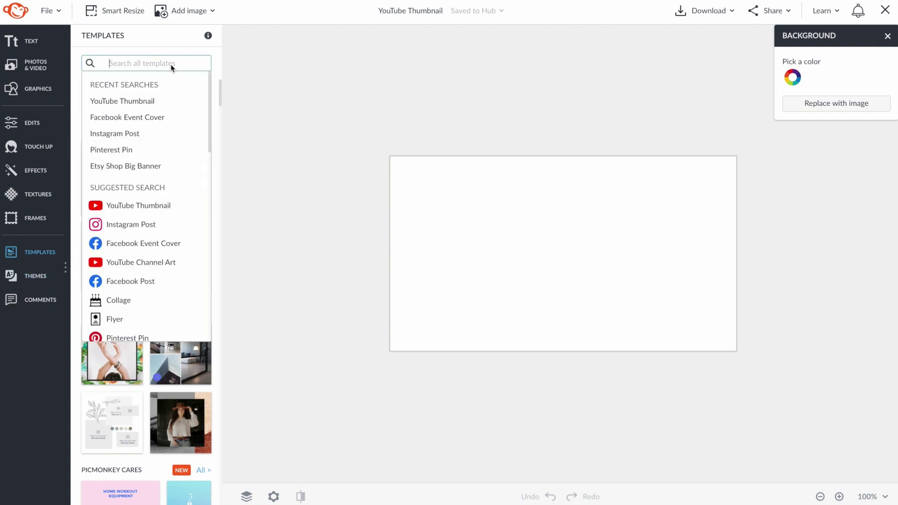
click(162, 212)
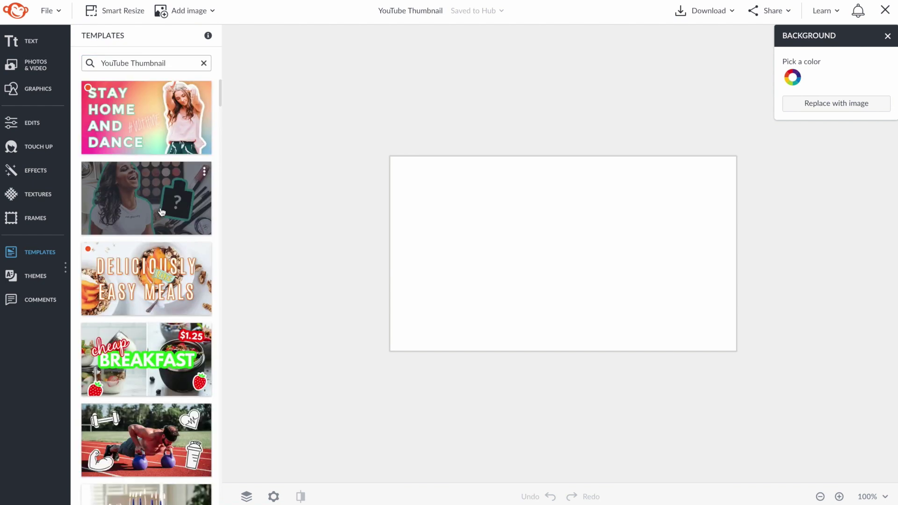
click(169, 266)
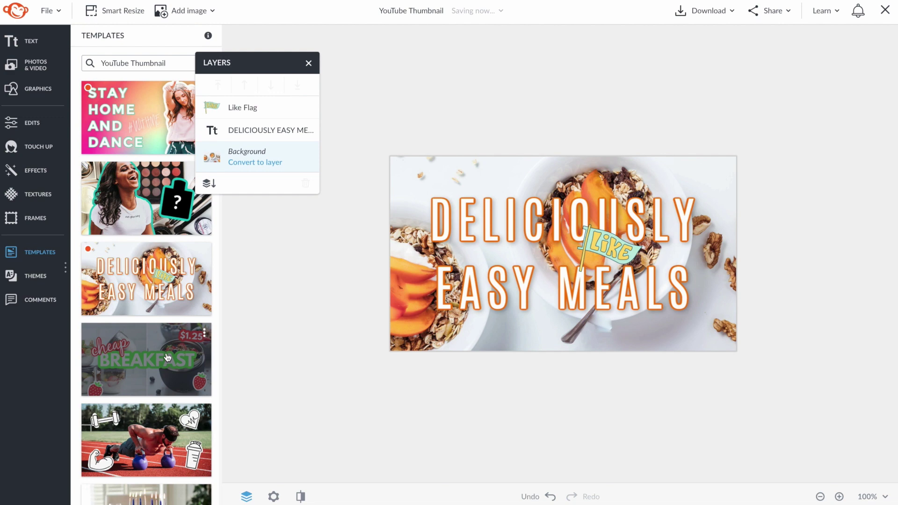
click(168, 357)
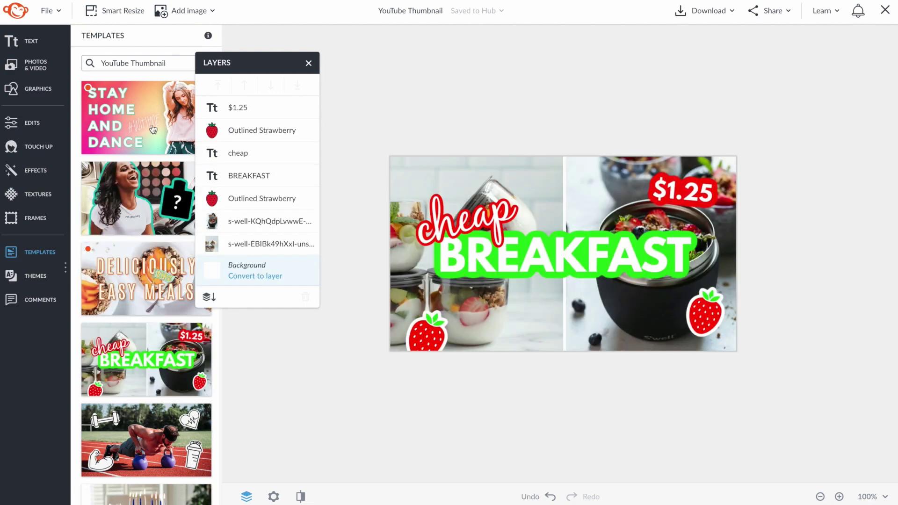
click(155, 119)
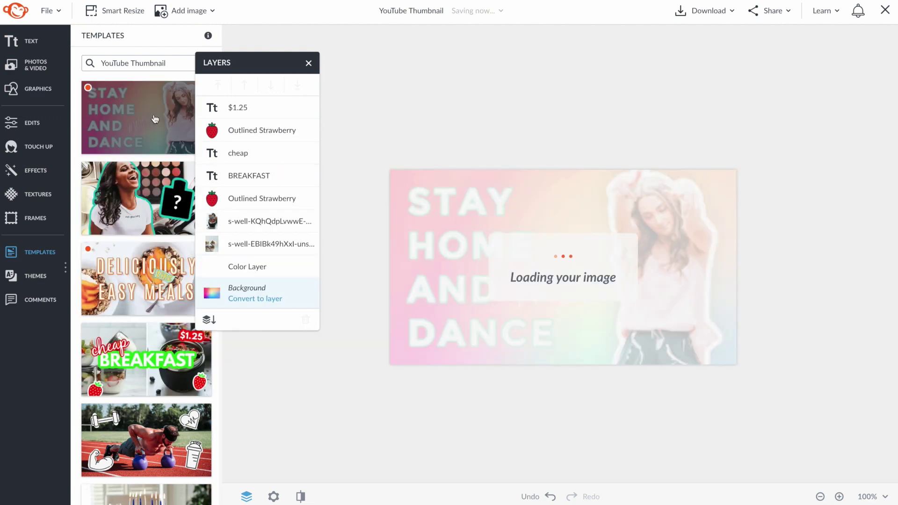
drag(296, 65, 320, 64)
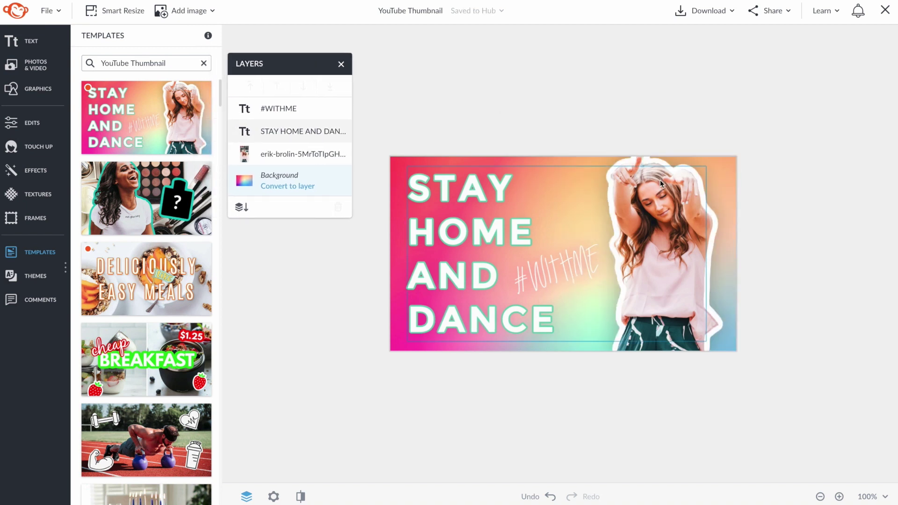
Delete the dancing woman's photo and add 'YouTube me! copy 2' from the Hub's #YouTube folder.
click(659, 165)
key(Delete)
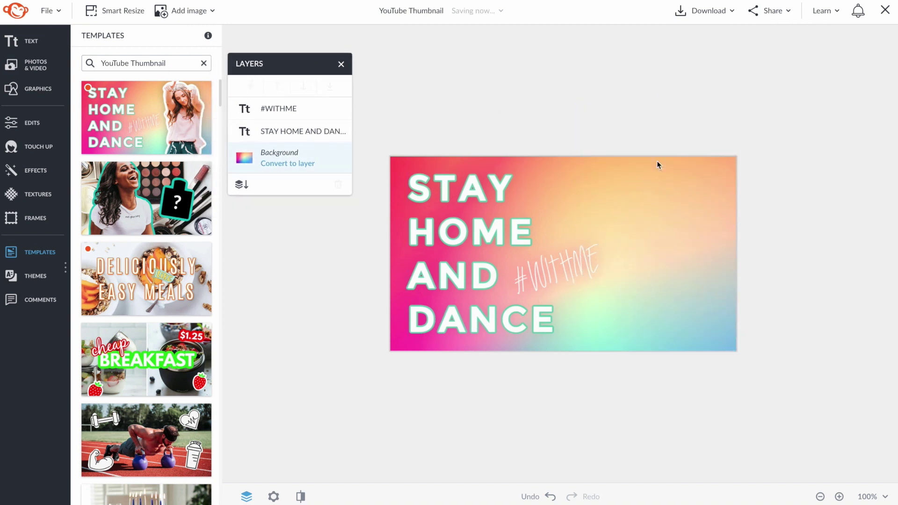
click(189, 11)
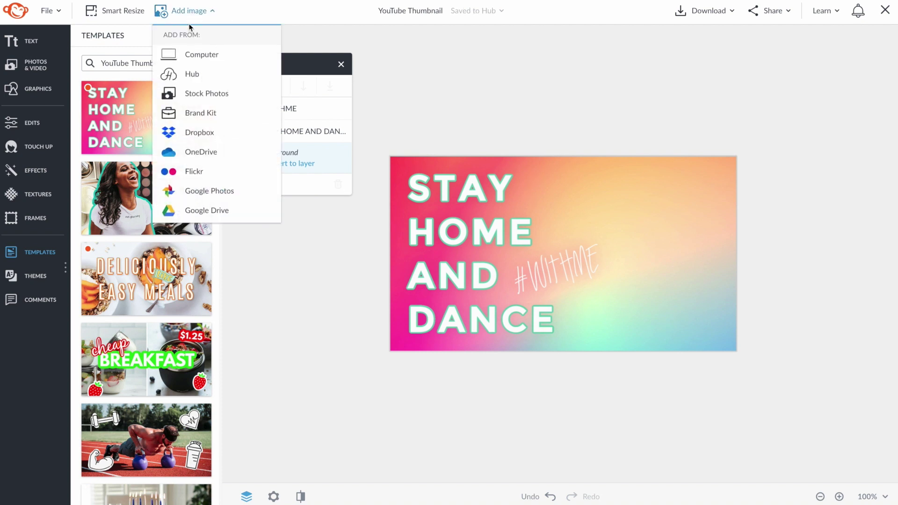
click(191, 74)
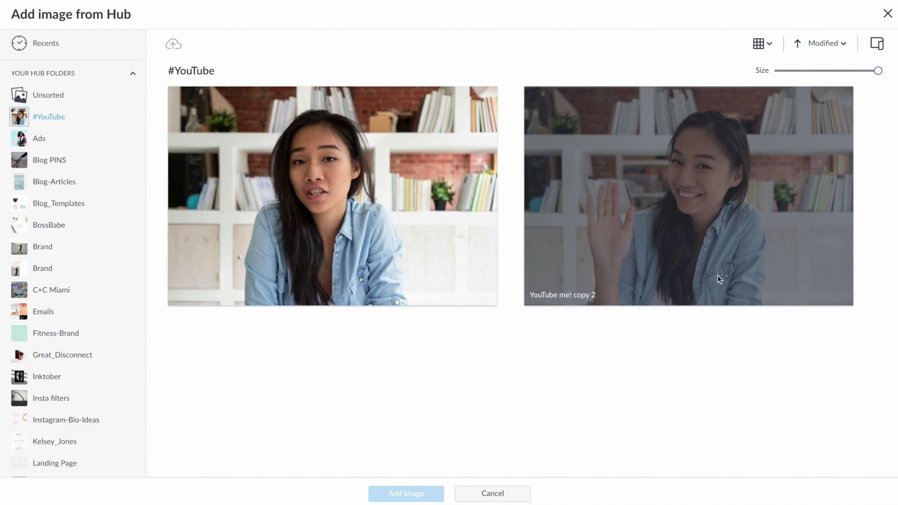
click(715, 275)
click(442, 499)
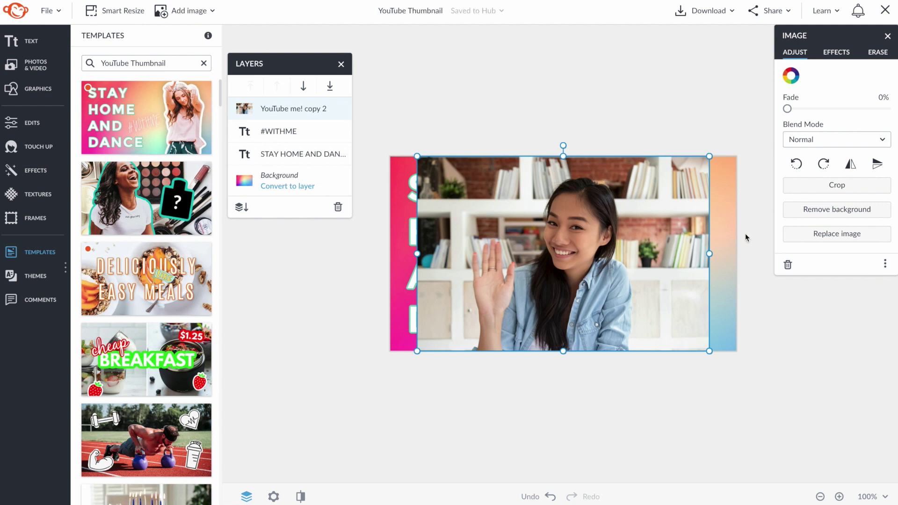
Remove the photo's background, enlarge the cut-out woman, and move her to the right.
click(808, 213)
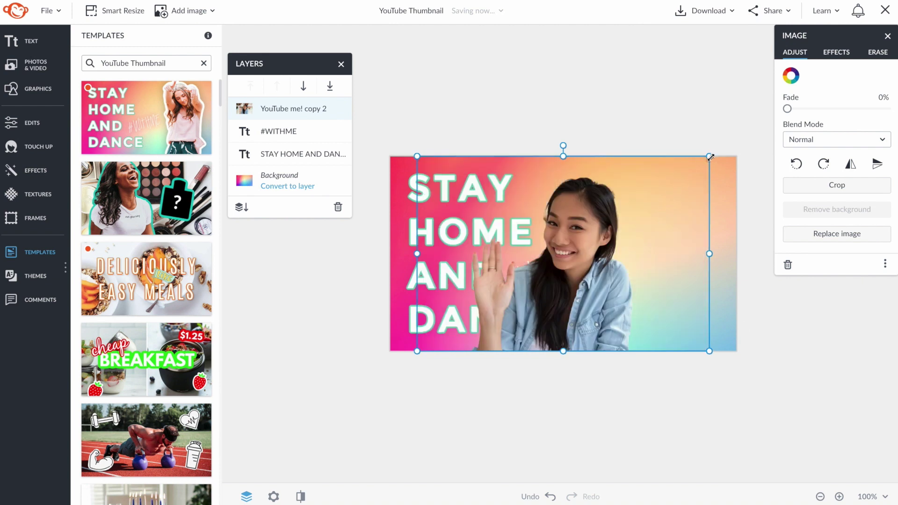
drag(710, 157, 735, 144)
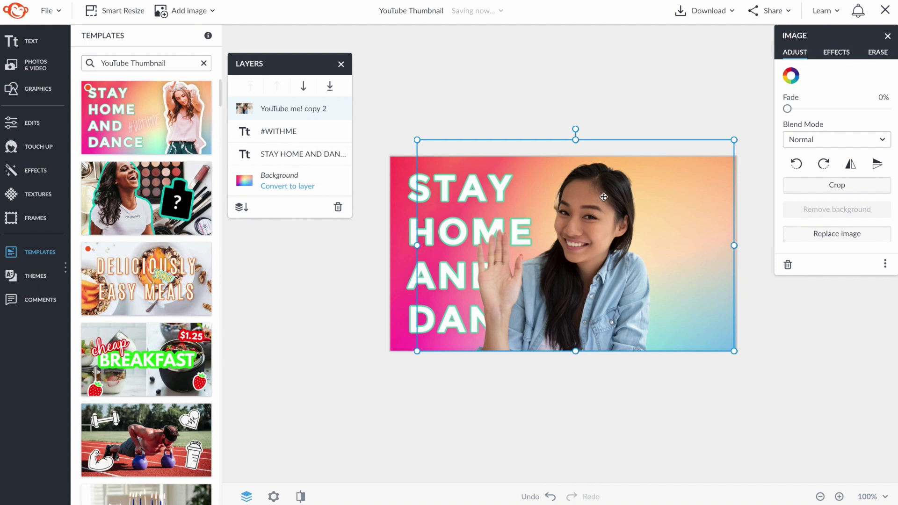
drag(604, 197, 671, 197)
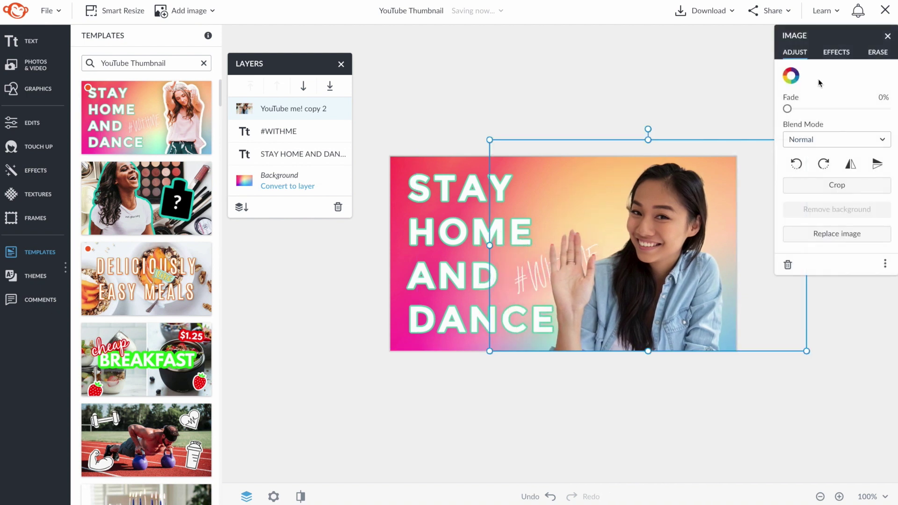
Turn on an outline for the woman and sample a coral colour from the background.
click(836, 52)
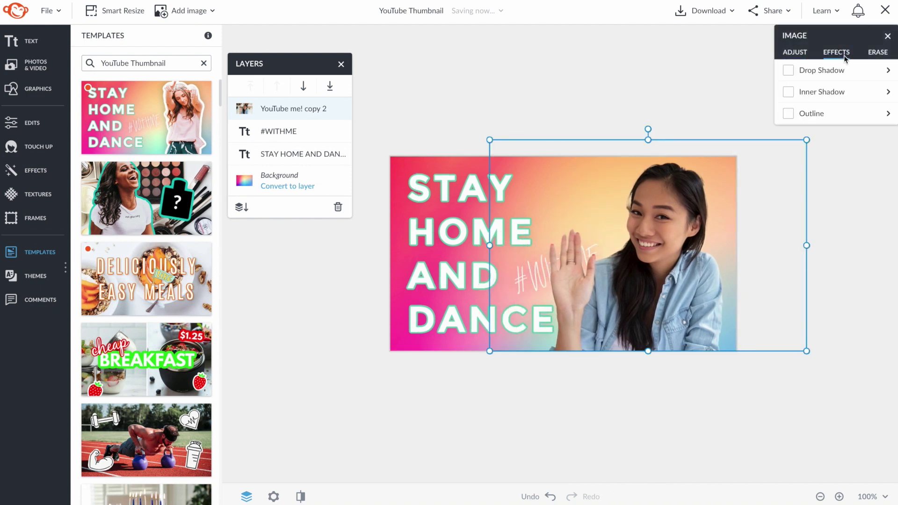
click(838, 116)
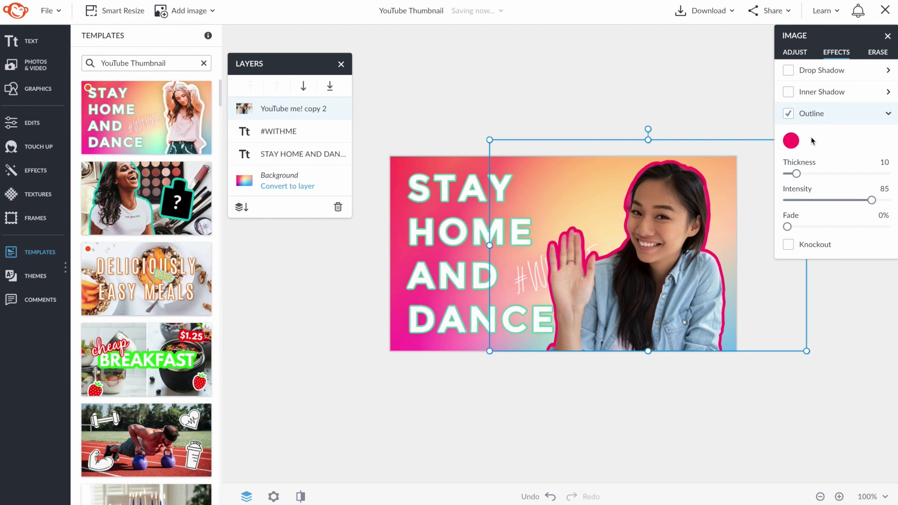
click(791, 140)
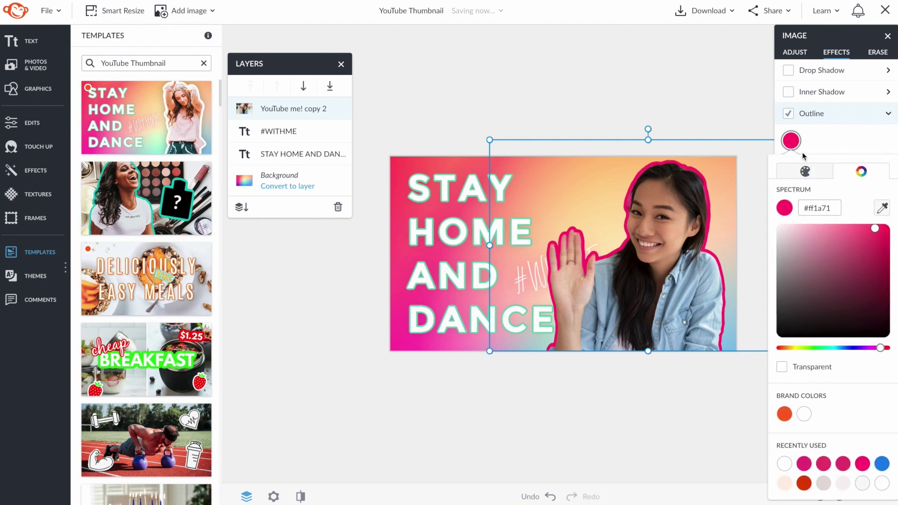
click(882, 207)
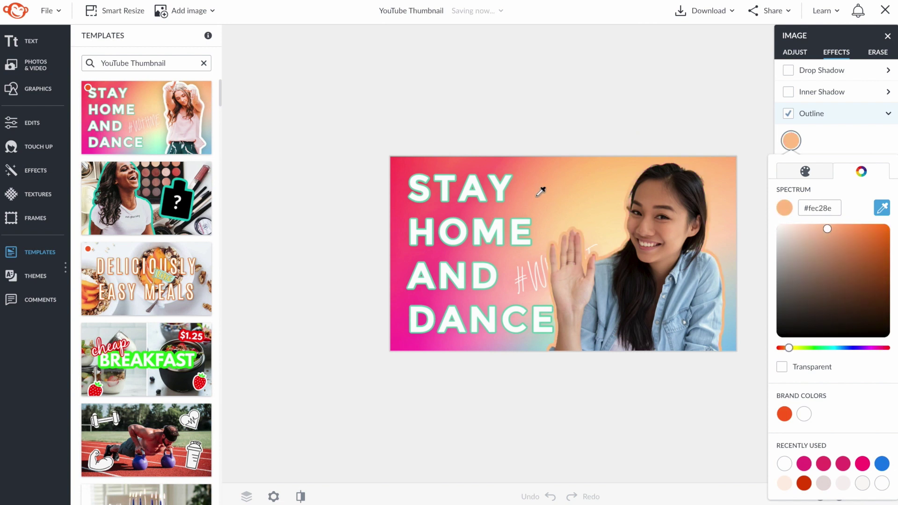
click(499, 184)
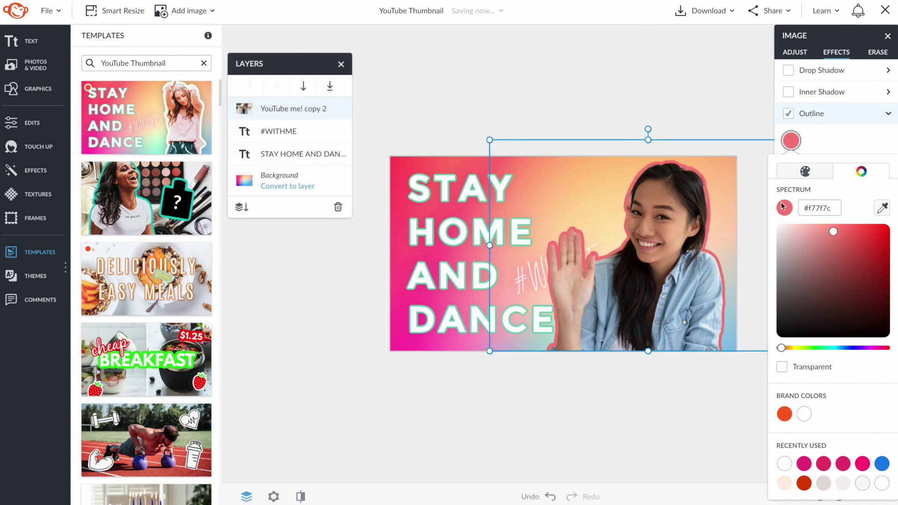
click(860, 152)
Set the outline colour to white and its thickness to 16.
click(792, 140)
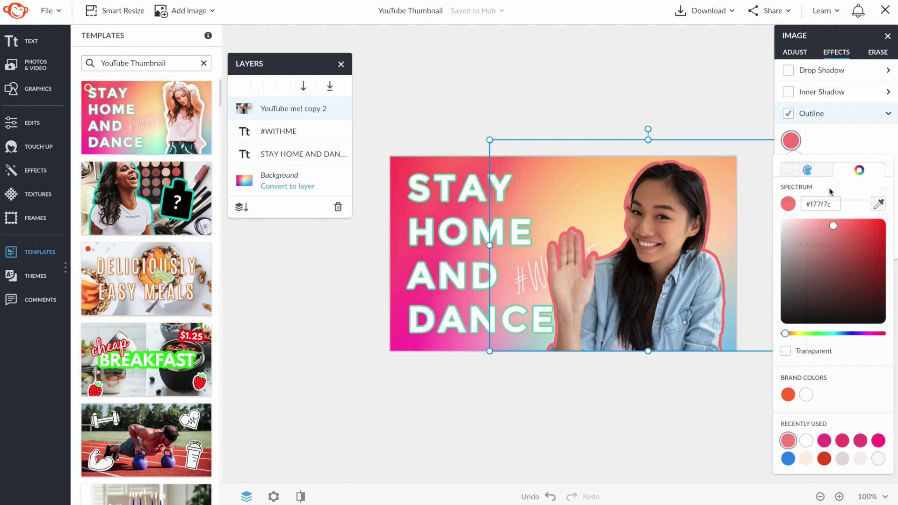
click(803, 415)
click(793, 418)
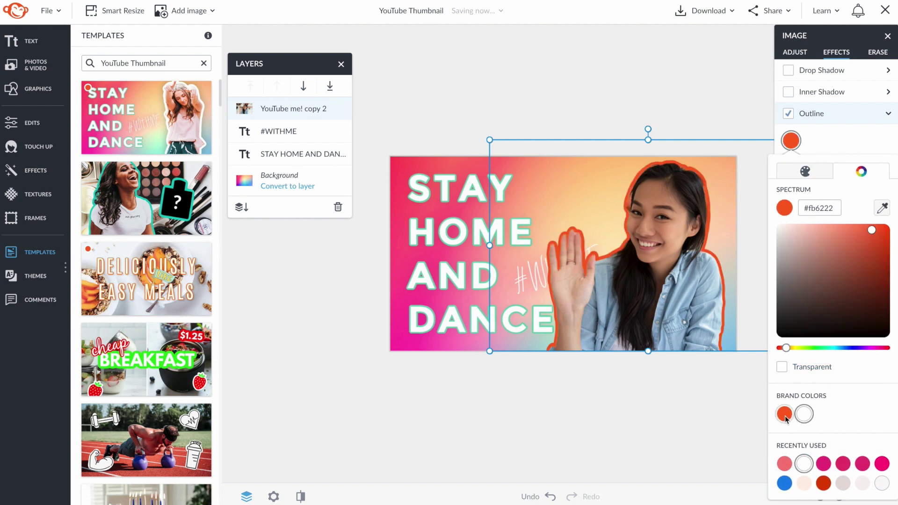
click(883, 463)
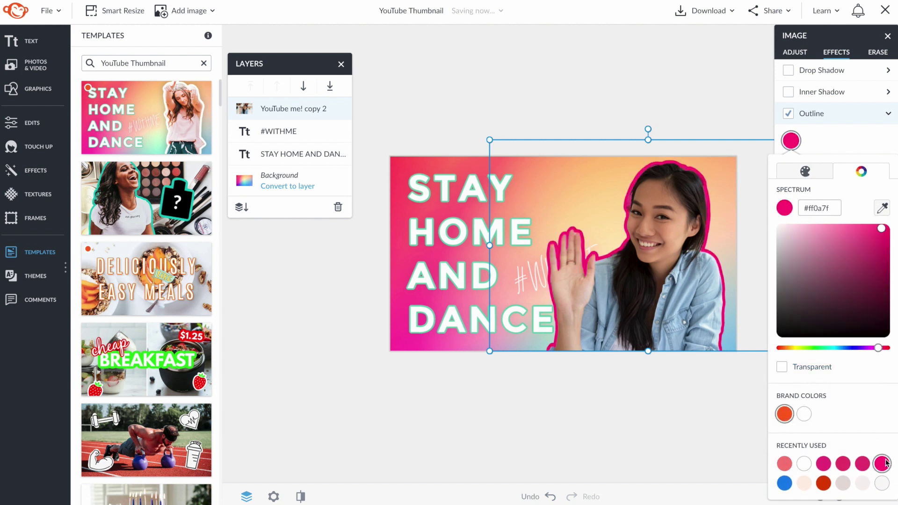
click(862, 483)
click(822, 464)
click(804, 464)
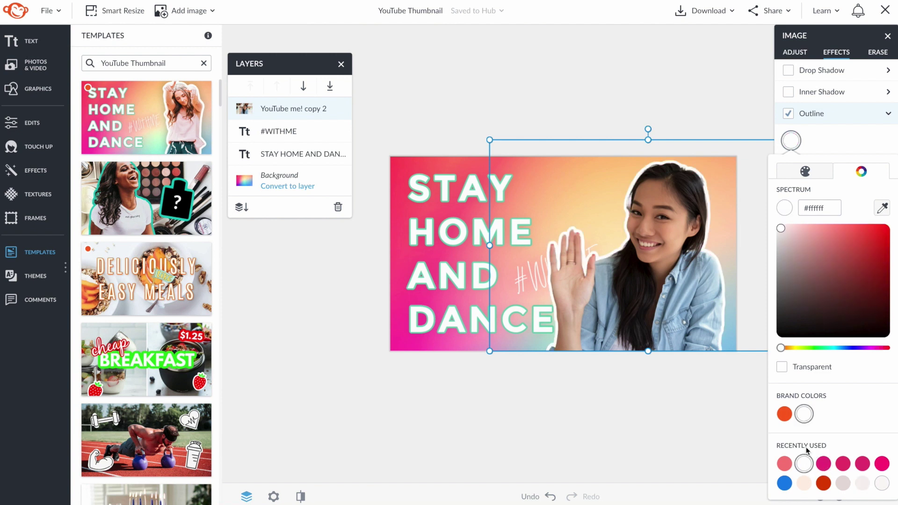
click(874, 150)
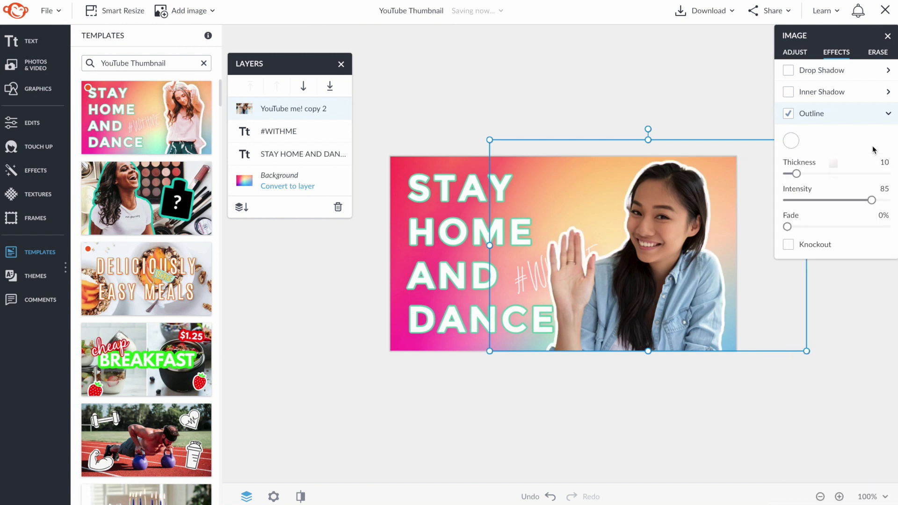
drag(799, 177, 802, 178)
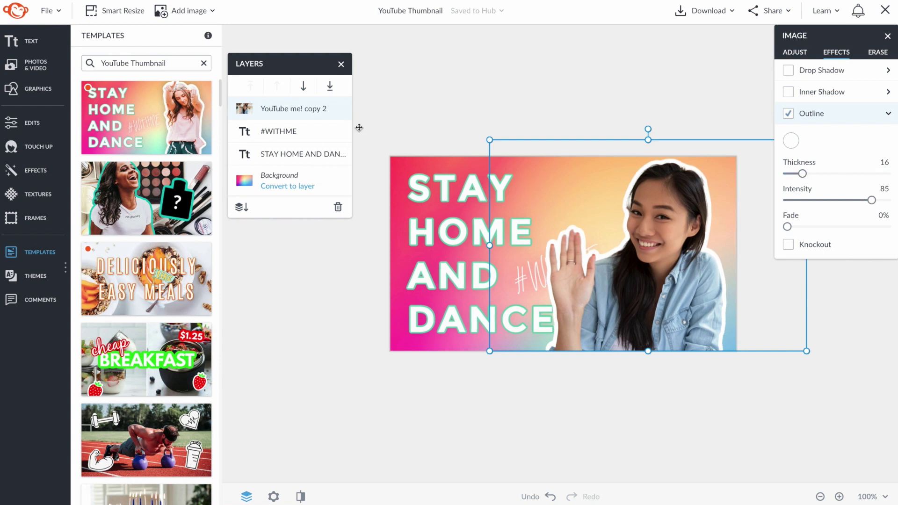
Send the photo behind the text and retype the headline as 'HOW TO CREATE AWESOME'.
click(331, 87)
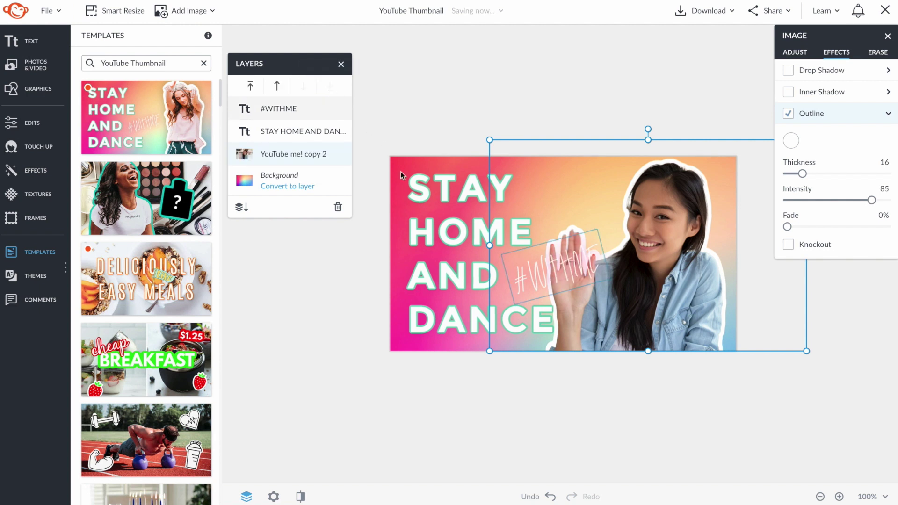
click(434, 217)
double_click(434, 217)
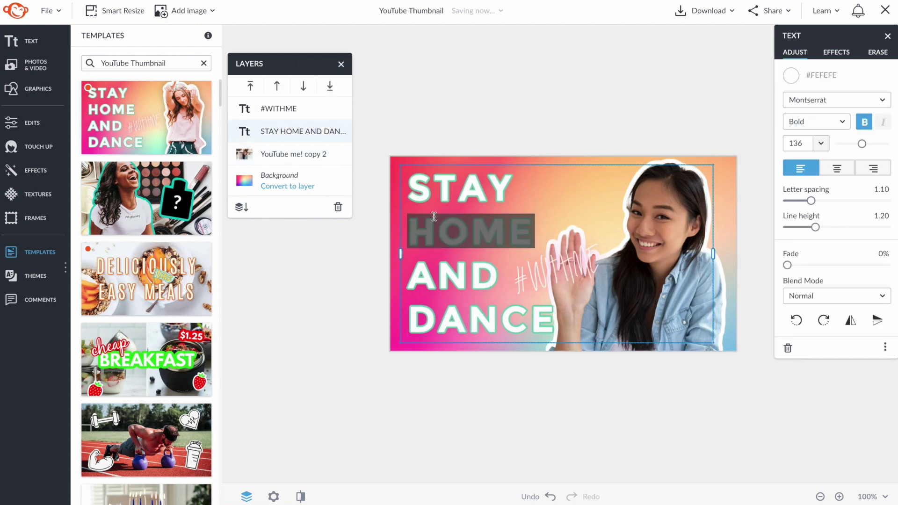
key(ctrl+a)
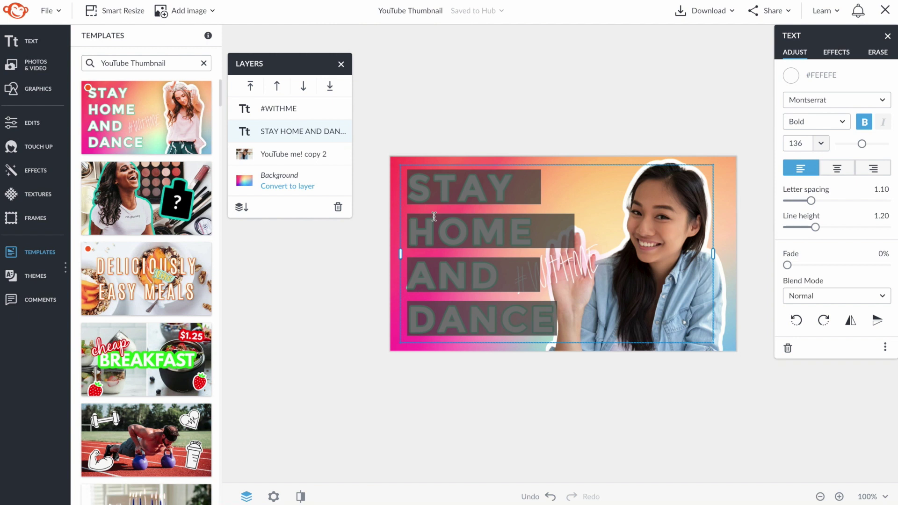
text(HOW)
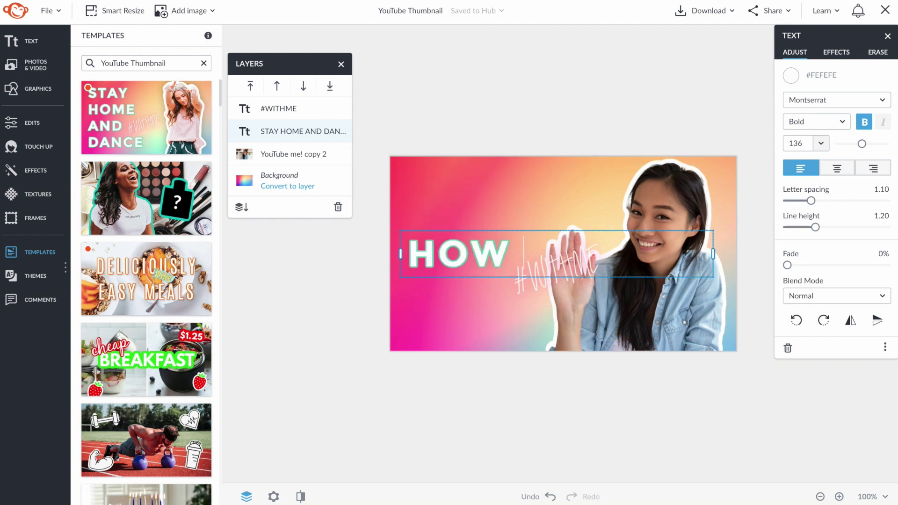
text( TO CREATE)
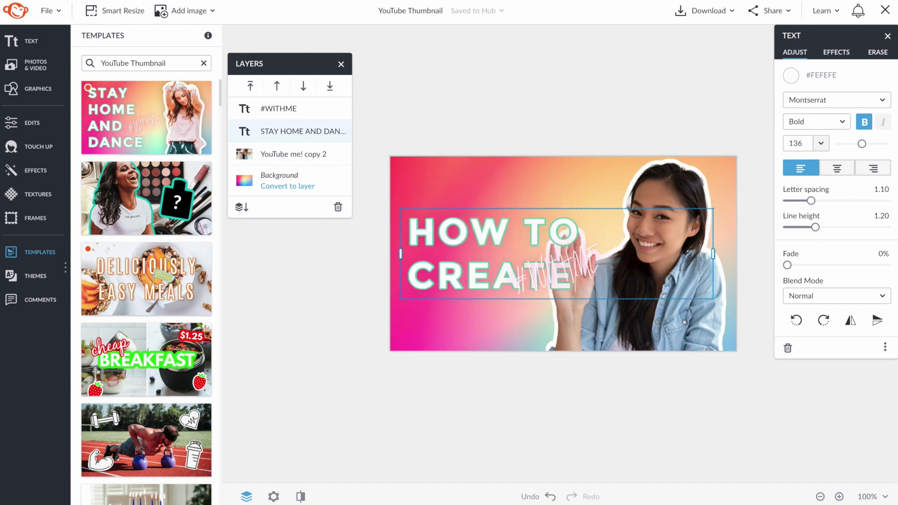
text( AWESOME)
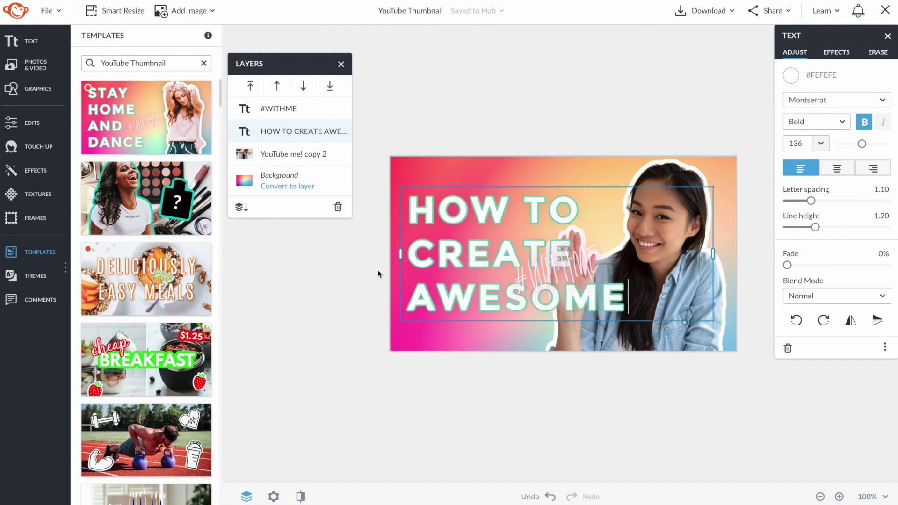
key(Escape)
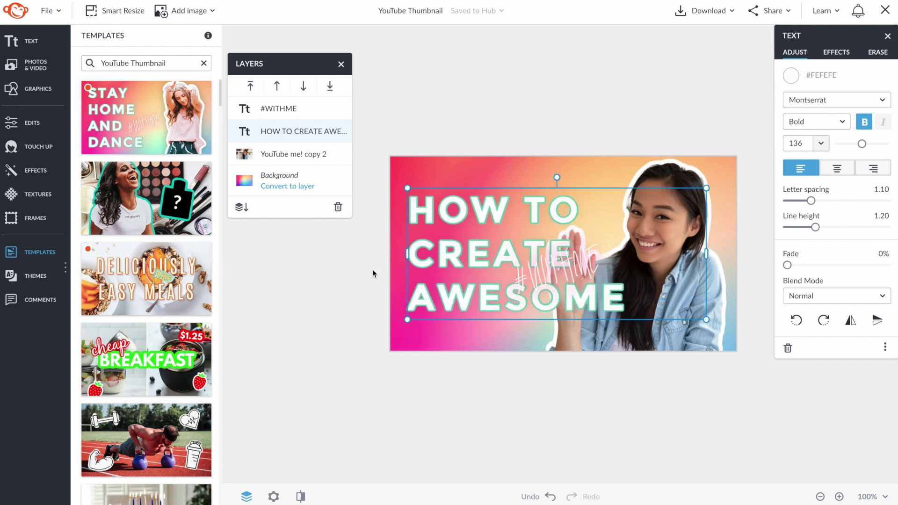
Shrink the headline slightly and move it to the top-left area.
drag(708, 321, 664, 300)
drag(474, 240, 474, 227)
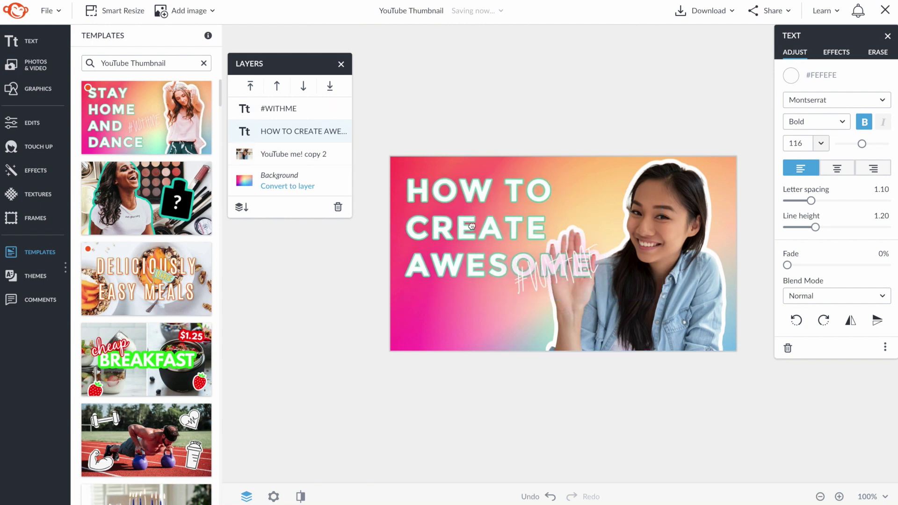
drag(576, 268, 469, 309)
click(542, 306)
Retype #WITHME as 'YOUTUBE THUMBNAILS', widen it to one line, and place it under the headline.
click(543, 275)
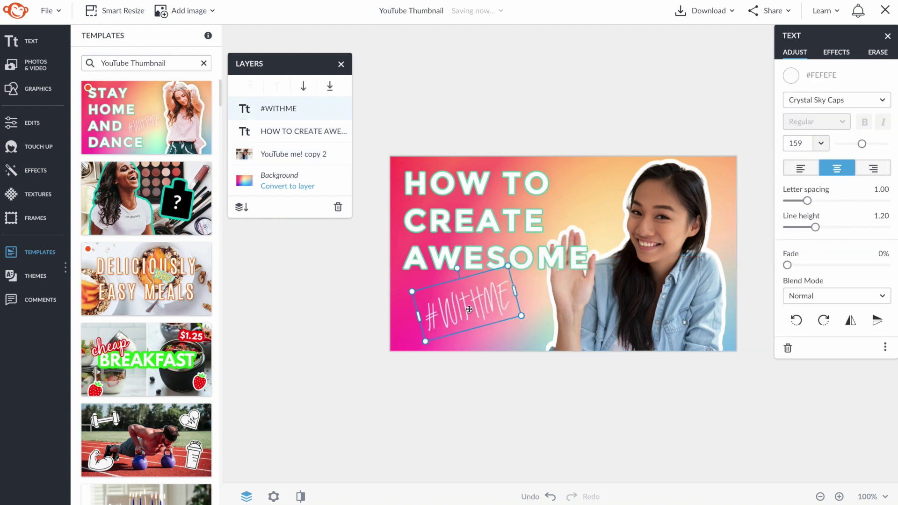
double_click(470, 308)
text(you)
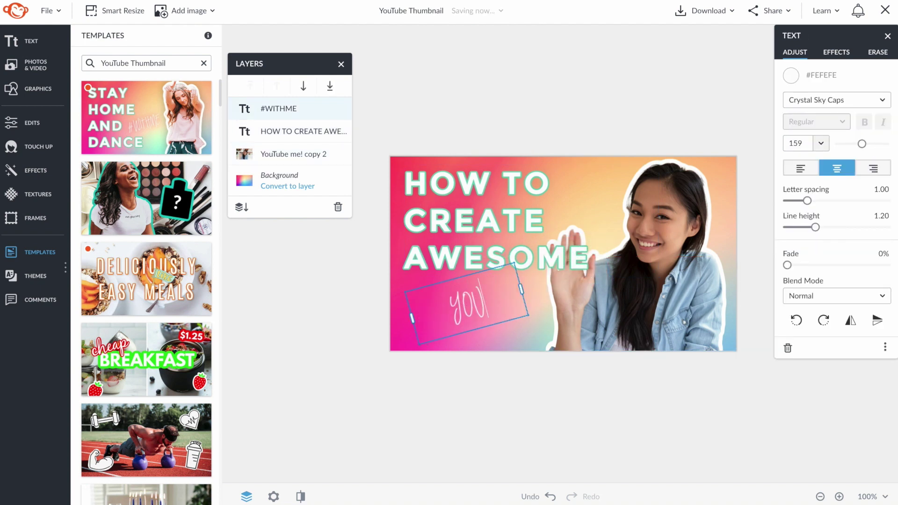
text(tube)
key(Return)
text(h)
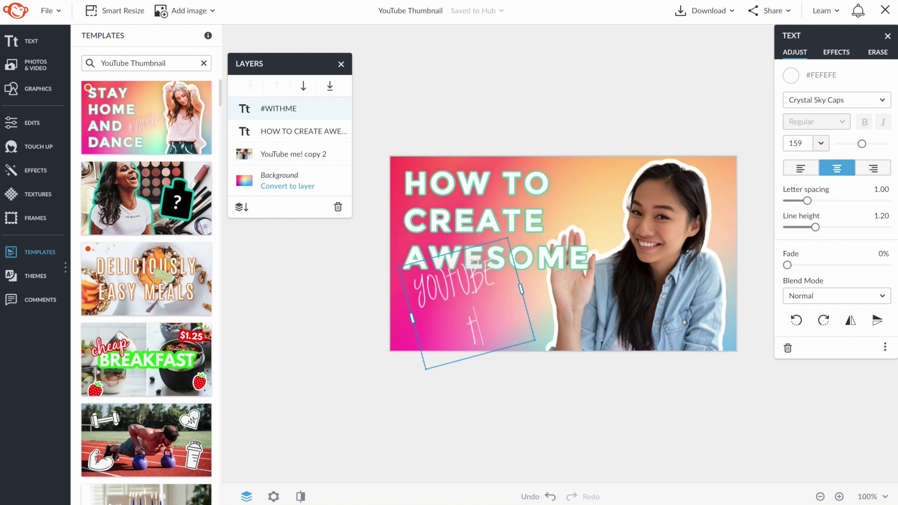
text(umbnai)
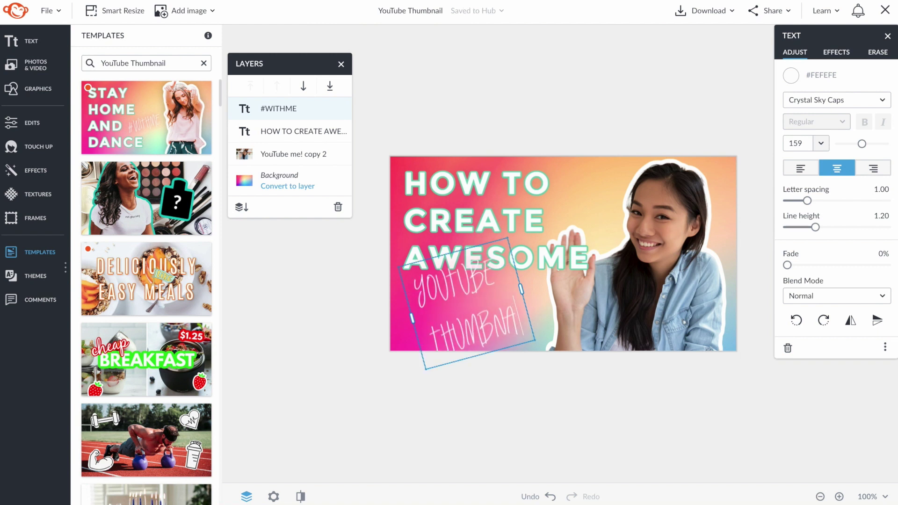
text(ls)
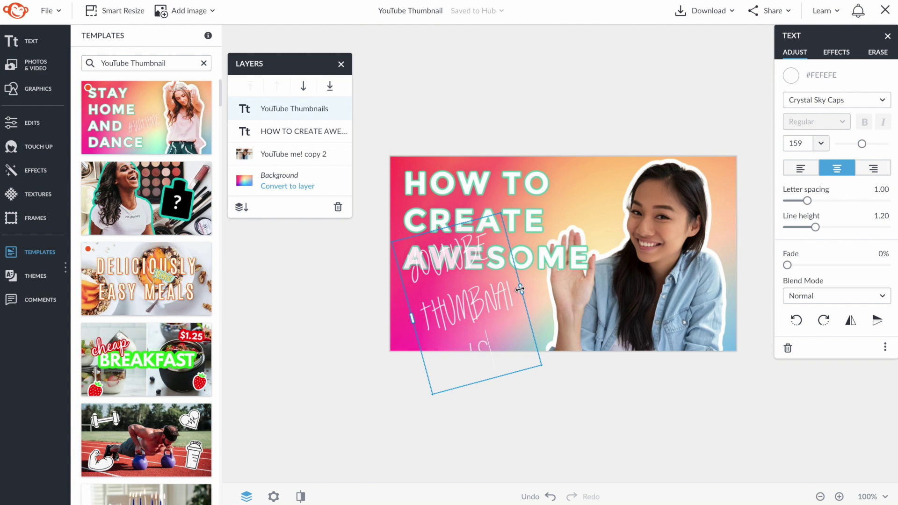
drag(522, 290, 681, 255)
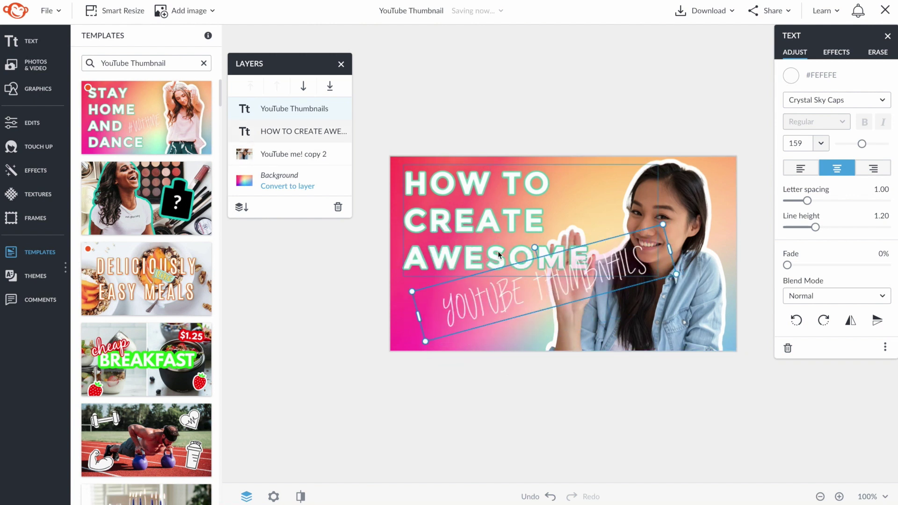
drag(533, 245, 544, 245)
drag(536, 282, 504, 294)
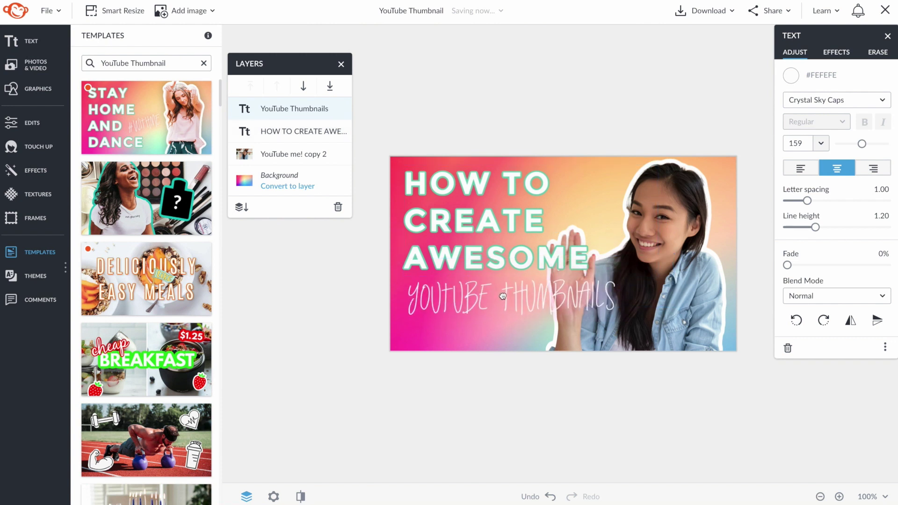
Set the subtitle font to Silver South Script and enlarge it to size 174.
click(837, 102)
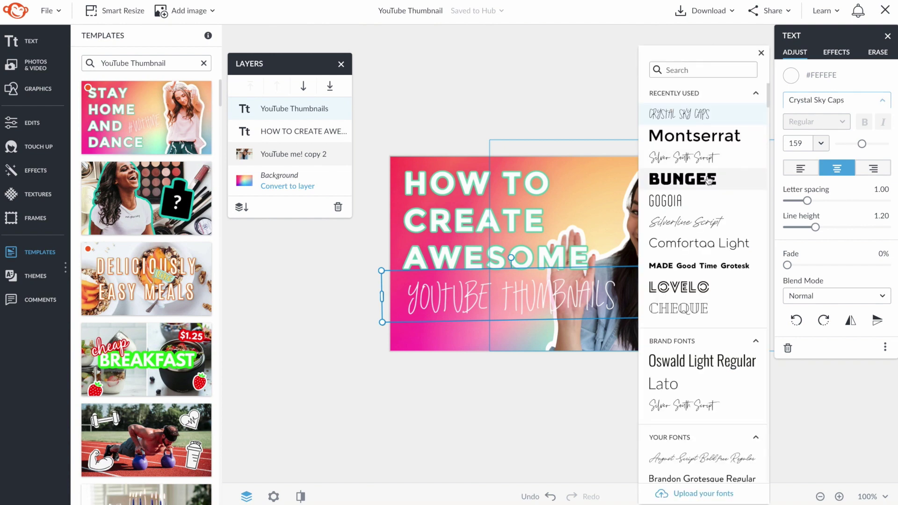
scroll(709, 180, down, 5)
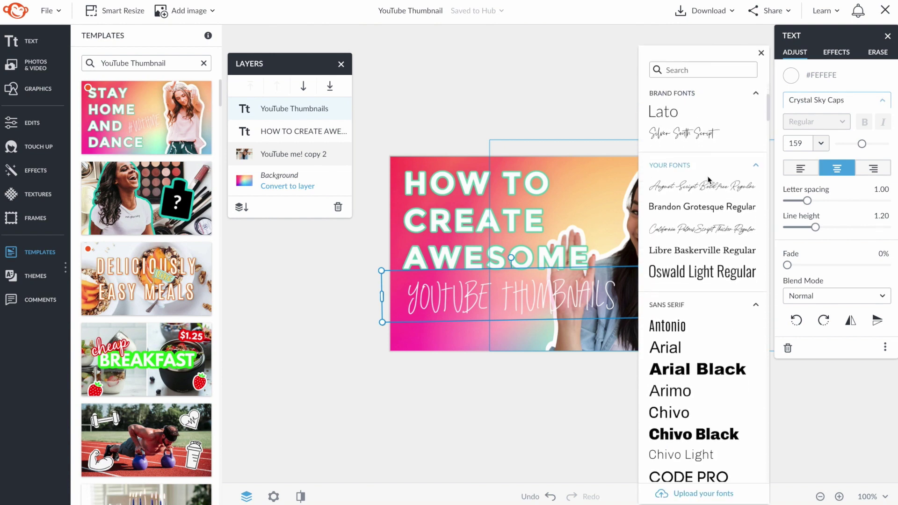
scroll(709, 180, down, 4)
scroll(709, 180, up, 8)
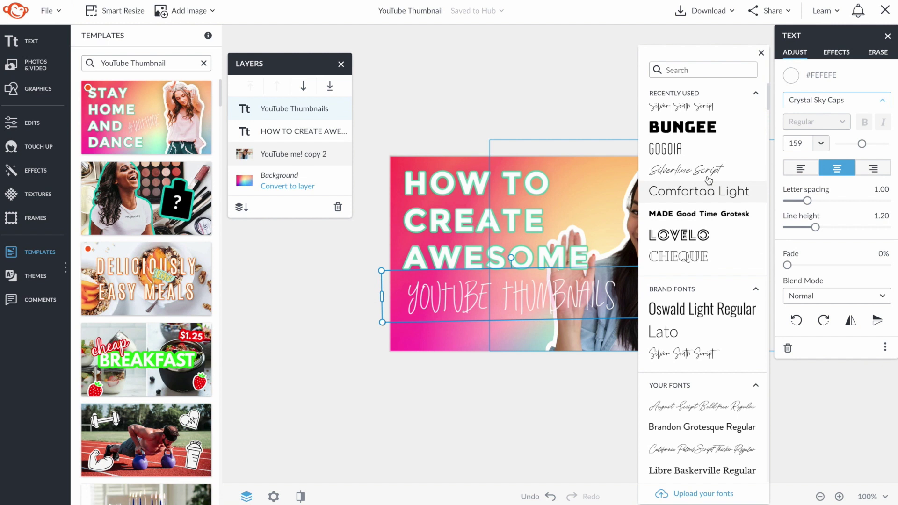
click(683, 157)
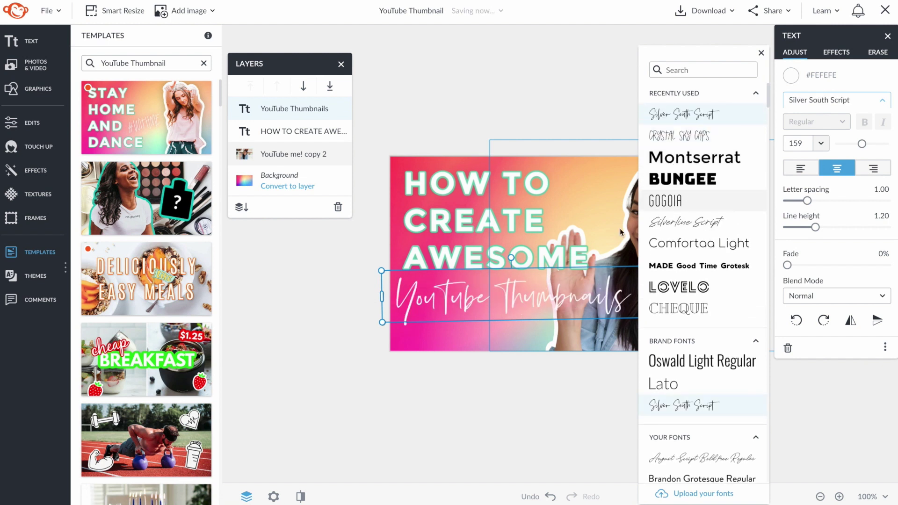
click(484, 414)
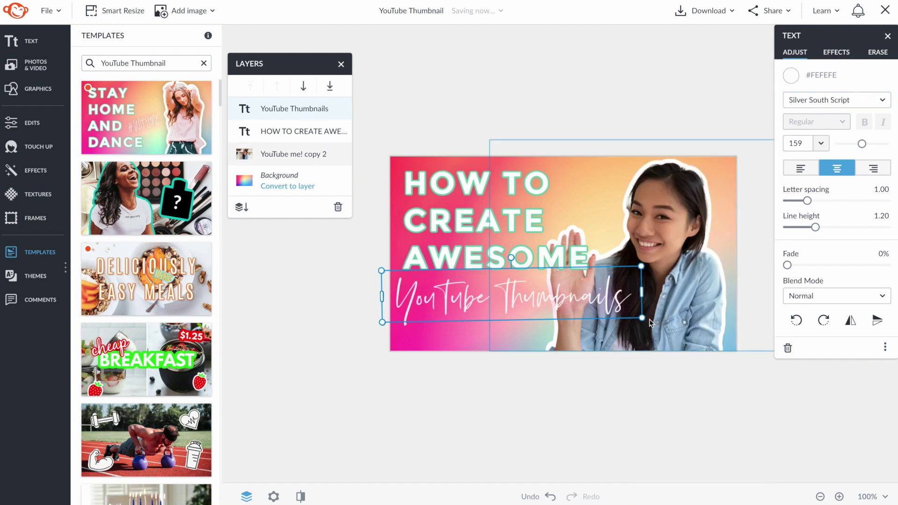
drag(642, 318, 669, 330)
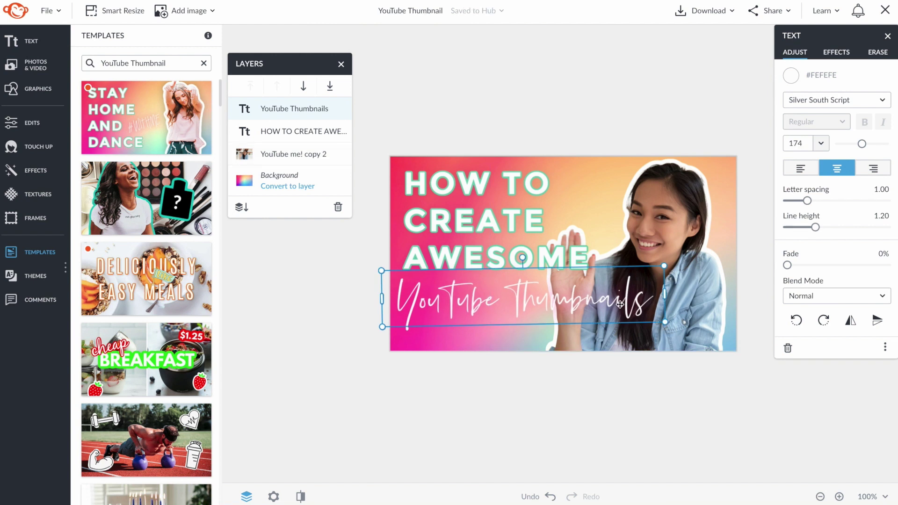
click(626, 308)
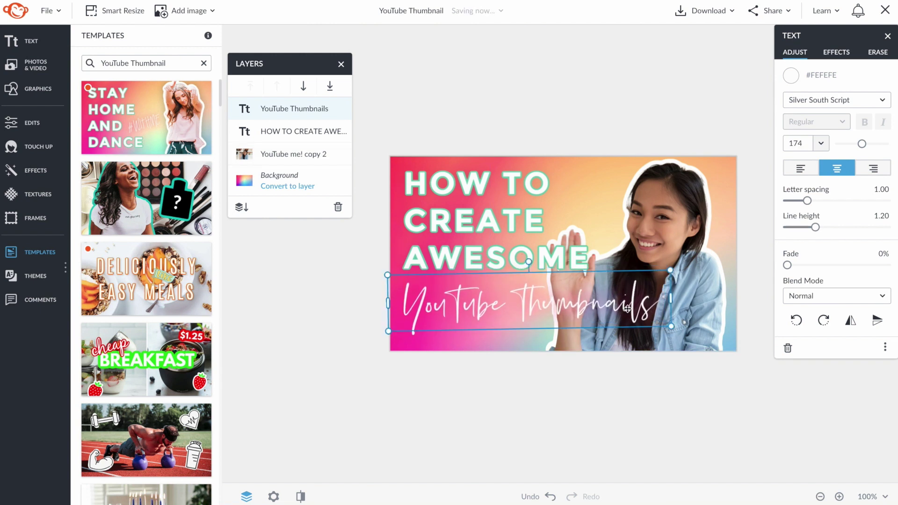
click(525, 237)
click(503, 216)
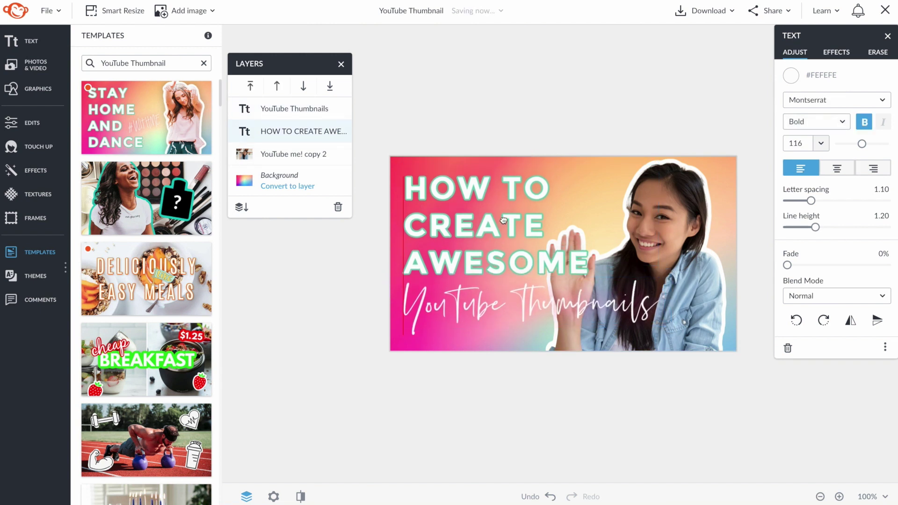
click(574, 97)
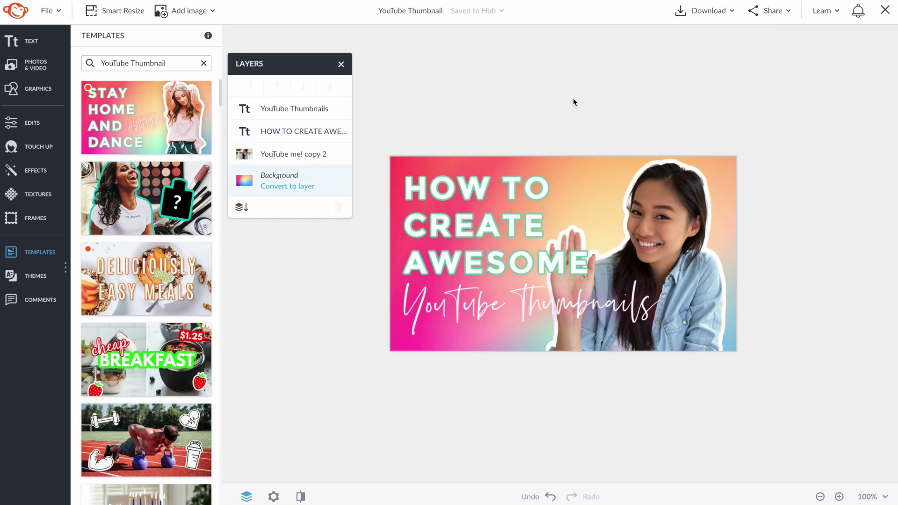
Select the gradient background and choose Stock Photos as its replacement source.
click(586, 167)
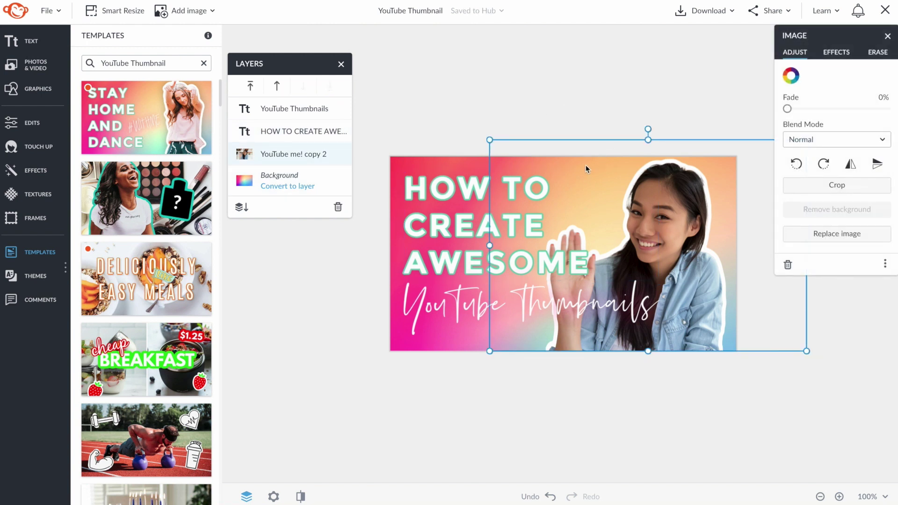
click(444, 159)
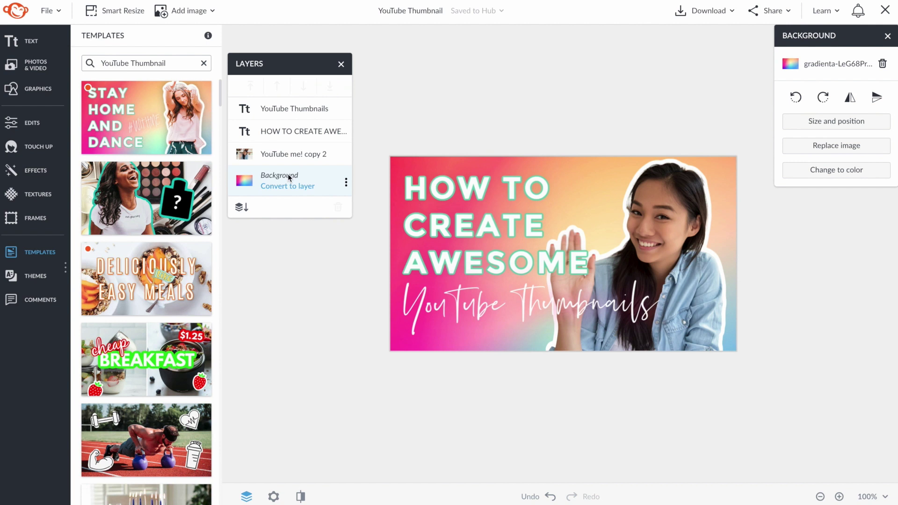
click(799, 150)
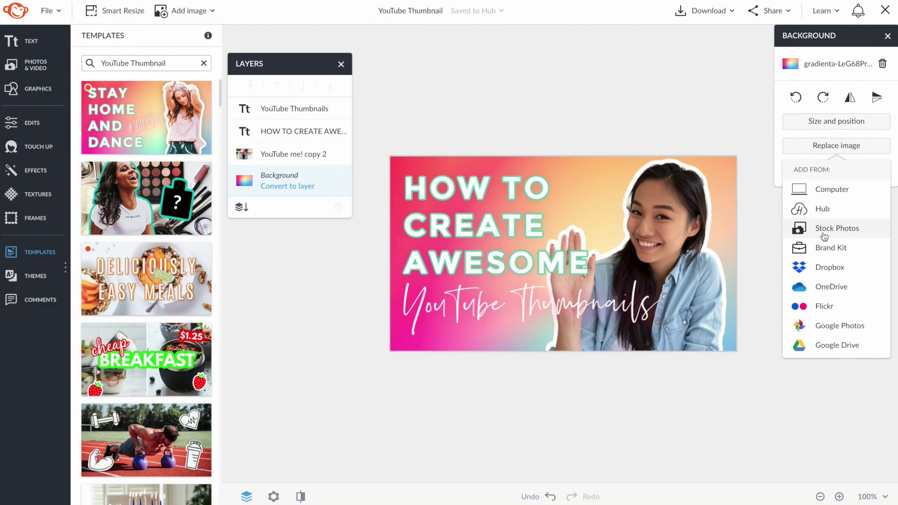
click(842, 232)
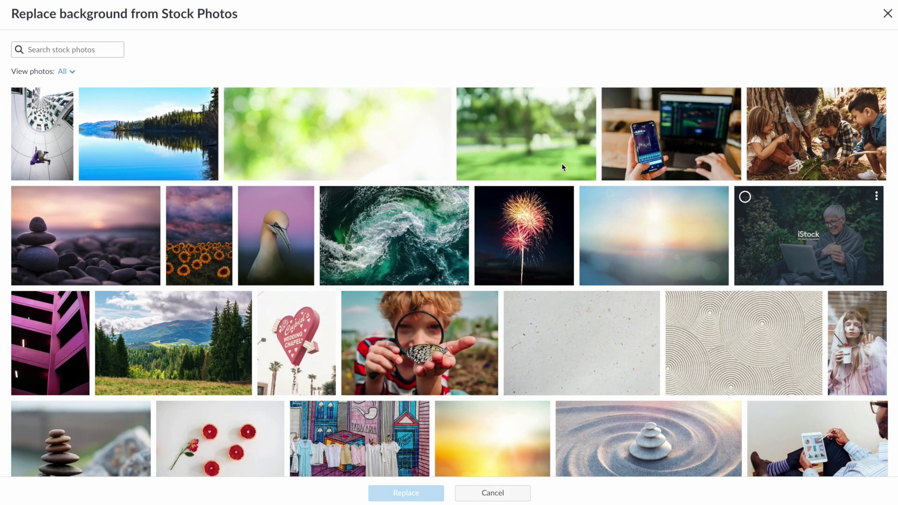
Search stock photos for 'gradient' and use the purple gradient photo as the background.
click(91, 48)
text(gradient)
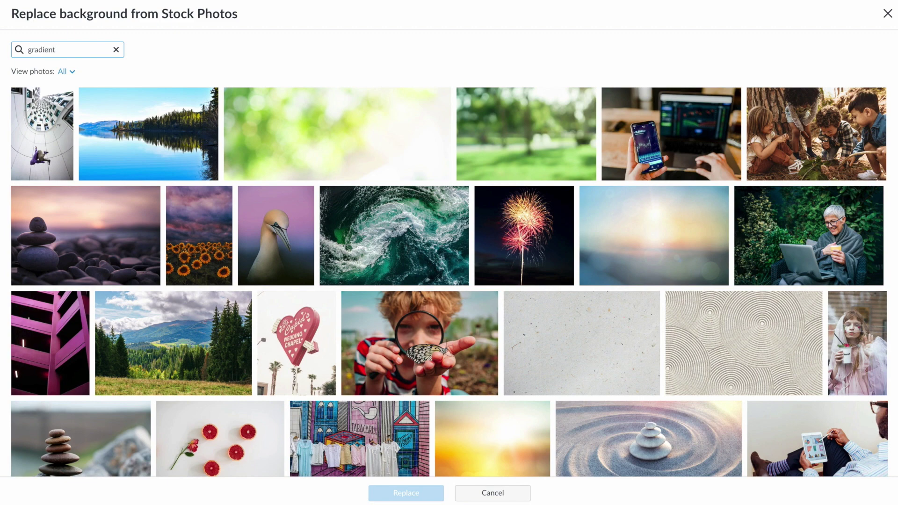
key(Return)
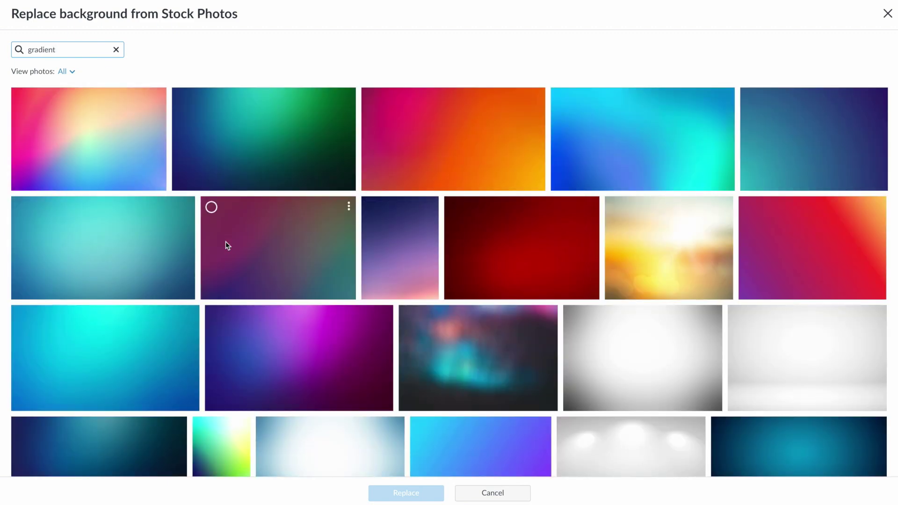
scroll(225, 242, down, 6)
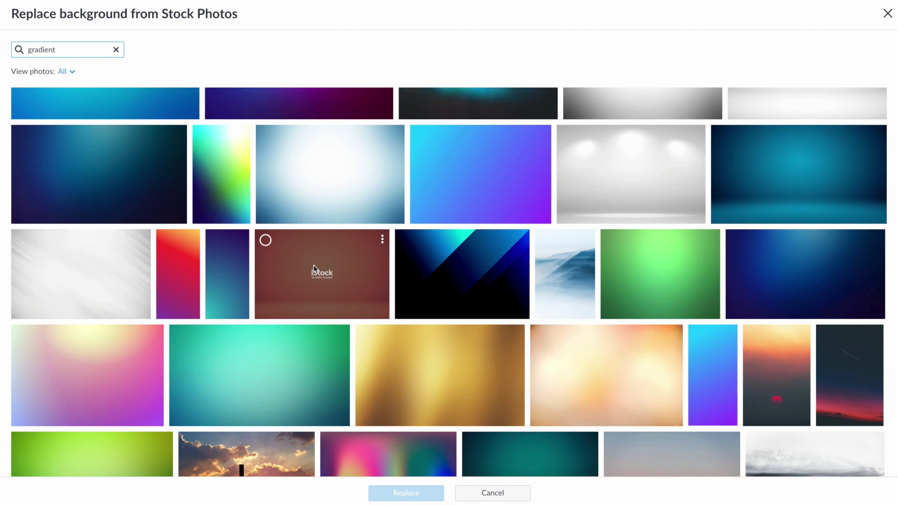
scroll(313, 267, down, 5)
scroll(313, 264, down, 8)
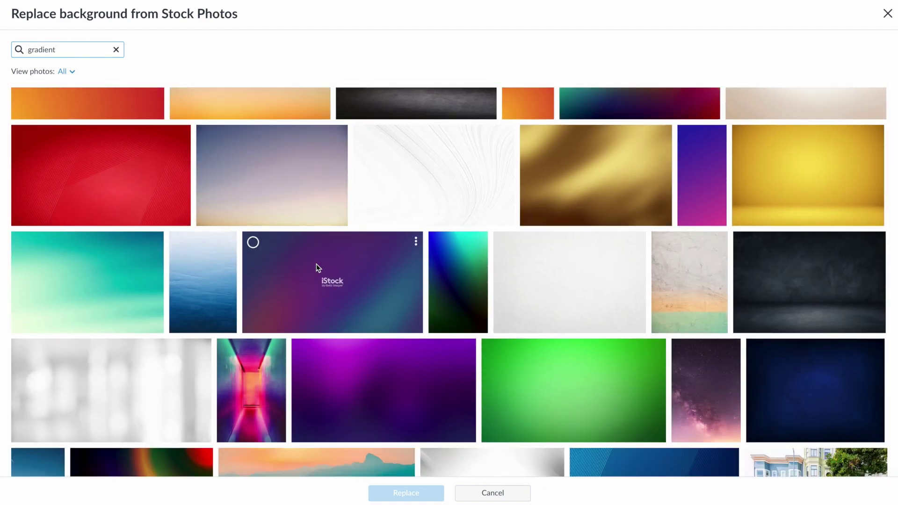
double_click(316, 264)
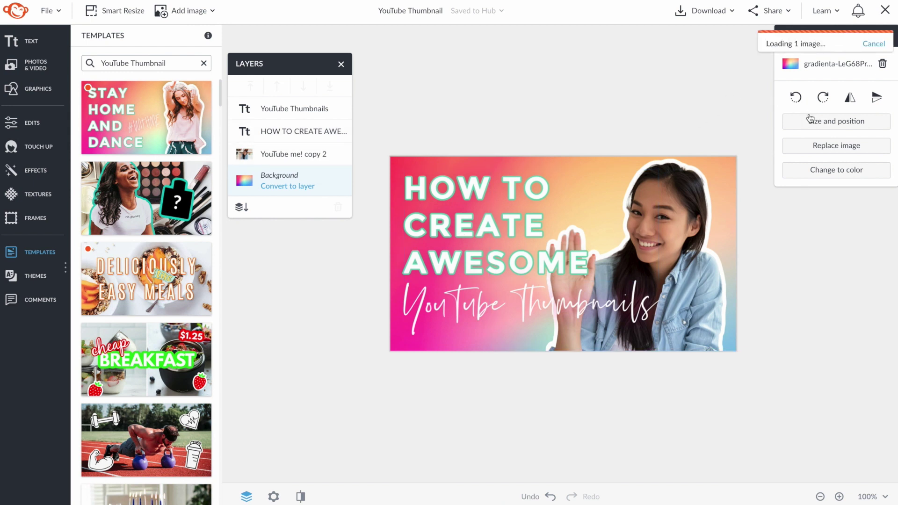
Stretch the gradient background past the bottom-right and top-left canvas edges, apply, and deselect it.
click(823, 122)
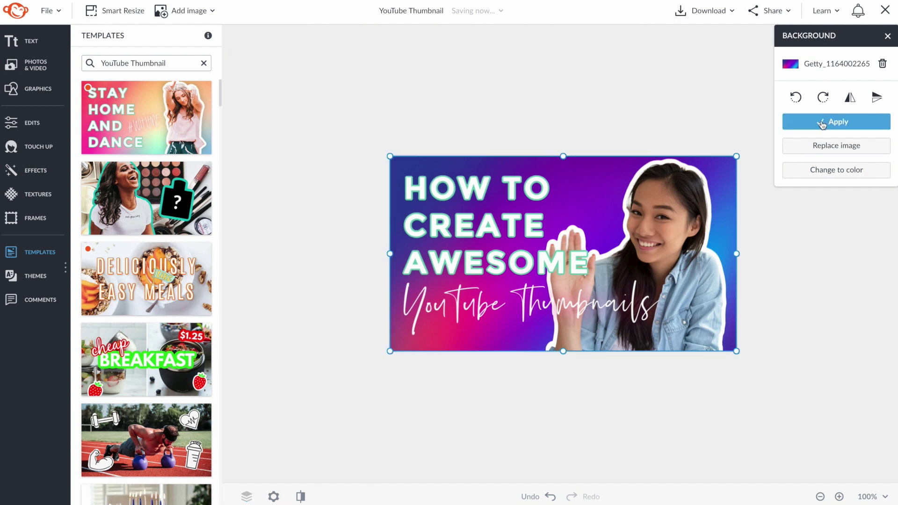
drag(736, 355, 824, 401)
drag(387, 155, 211, 34)
click(298, 82)
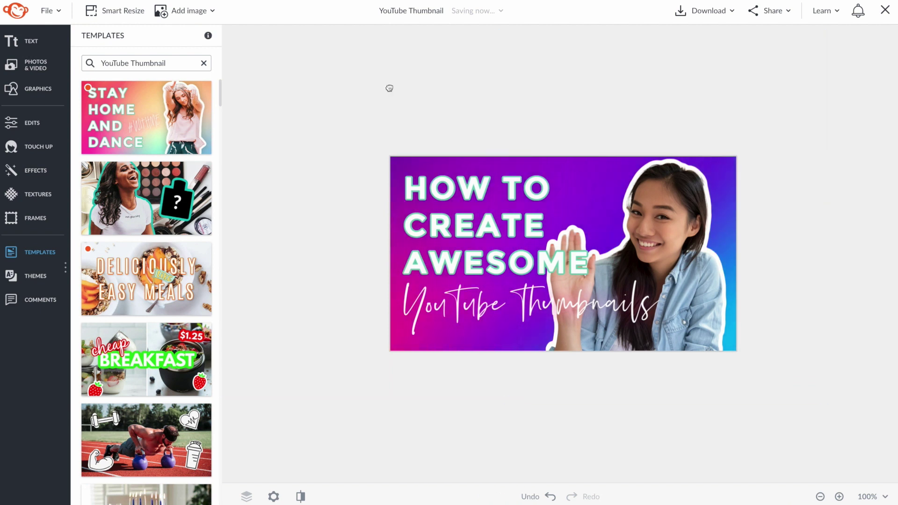
click(479, 91)
click(267, 138)
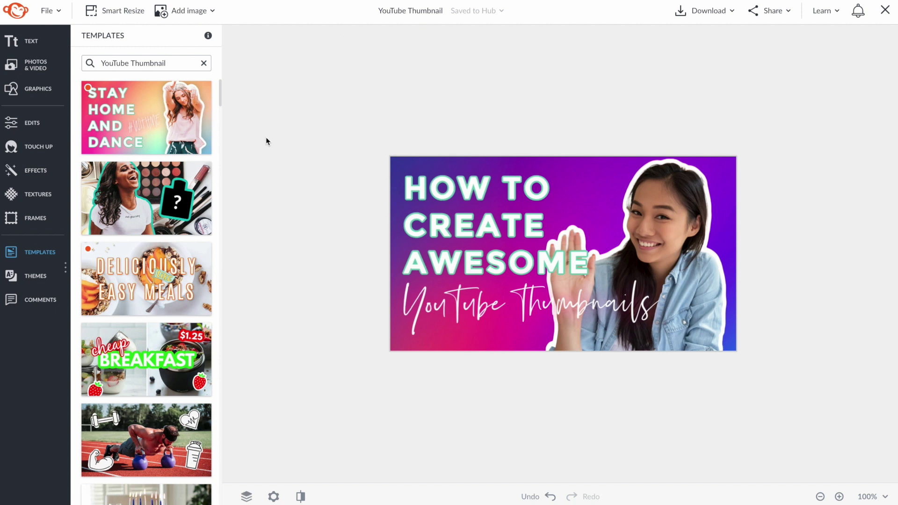
Add the red heart notification icon from the Social Media graphics' Facebook & Insta Icons.
click(33, 95)
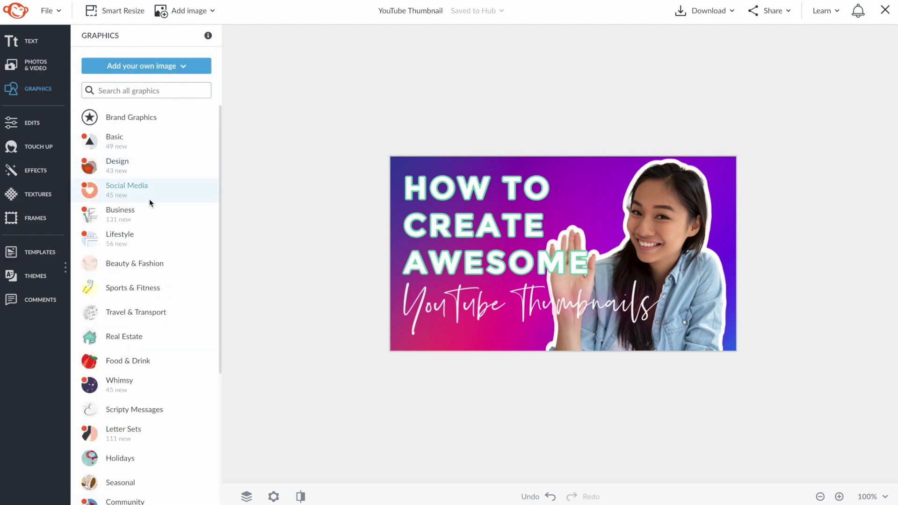
scroll(149, 199, down, 3)
scroll(149, 198, up, 3)
click(136, 192)
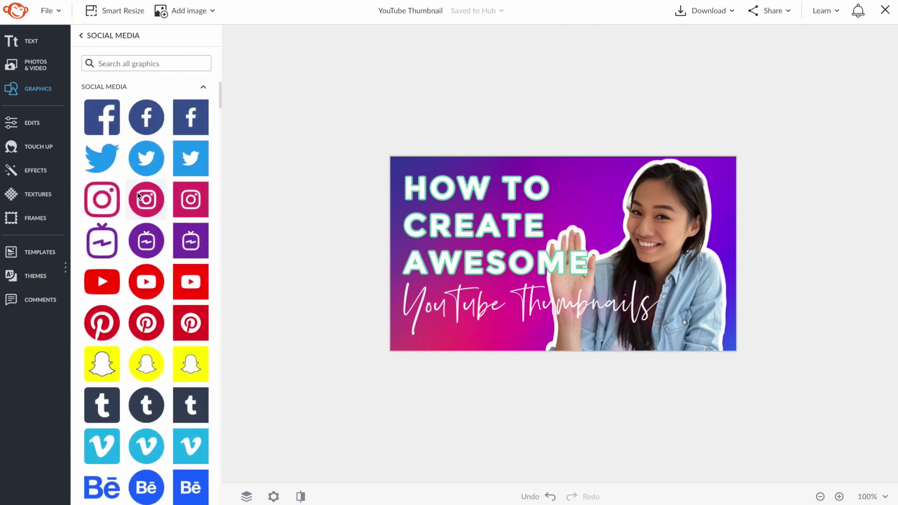
scroll(137, 192, down, 20)
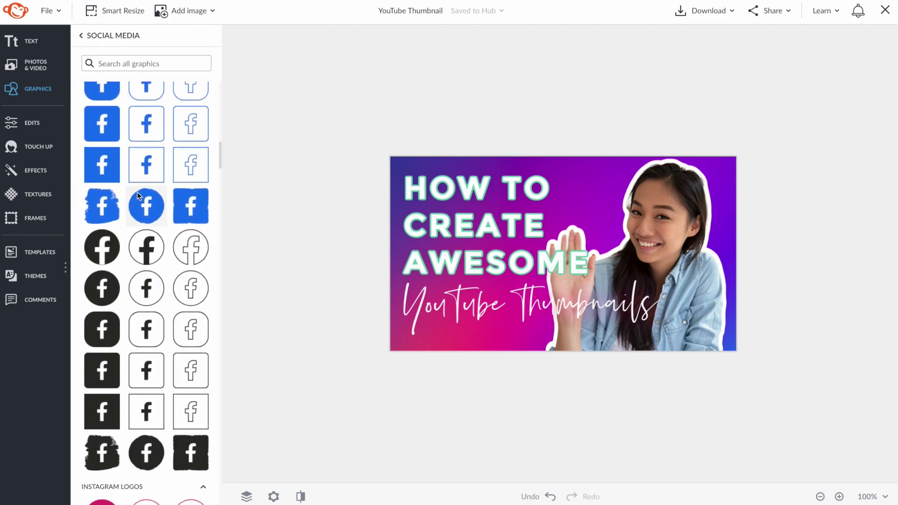
scroll(136, 192, down, 20)
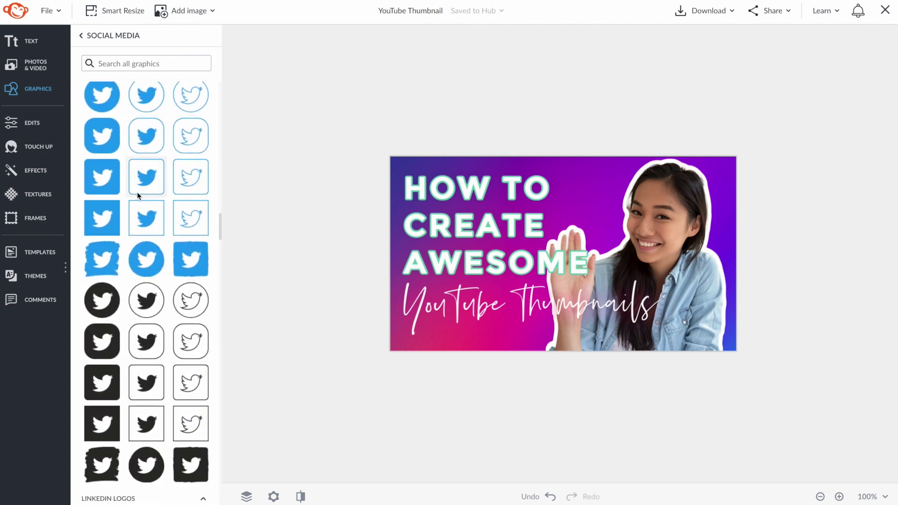
scroll(136, 192, down, 20)
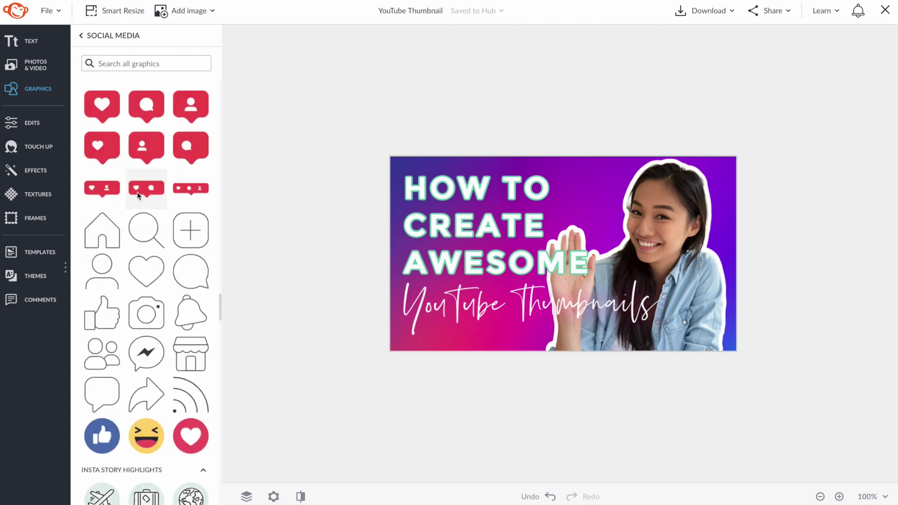
scroll(137, 192, down, 3)
scroll(136, 195, up, 4)
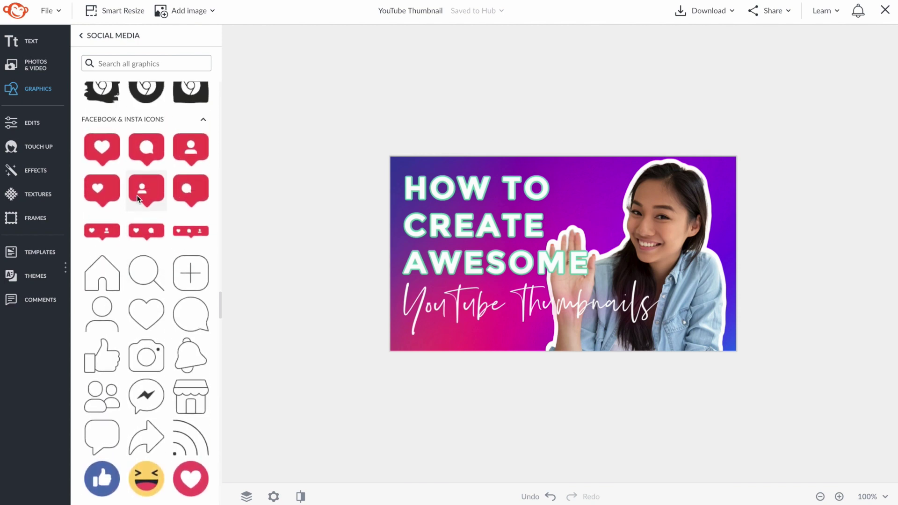
click(113, 150)
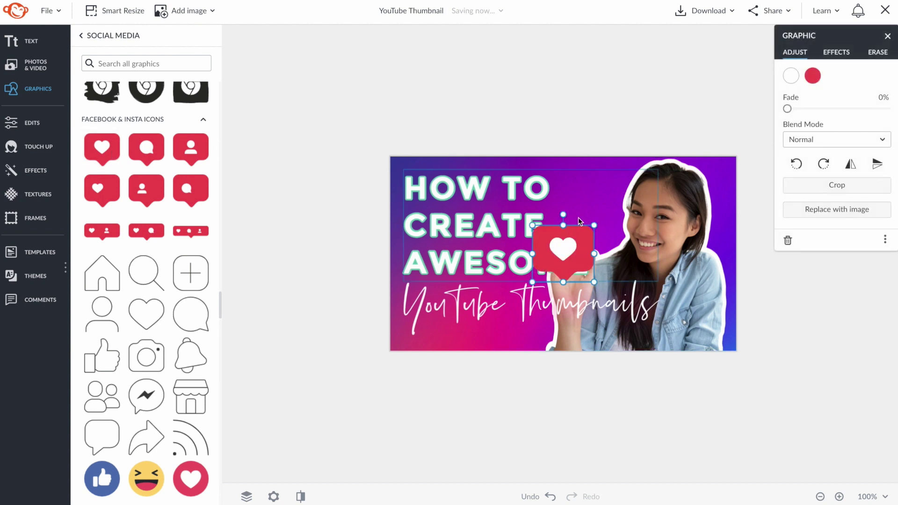
Recolour the heart to background pink #e93280, tilt it to about -16.5°, and duplicate it.
drag(564, 215, 603, 169)
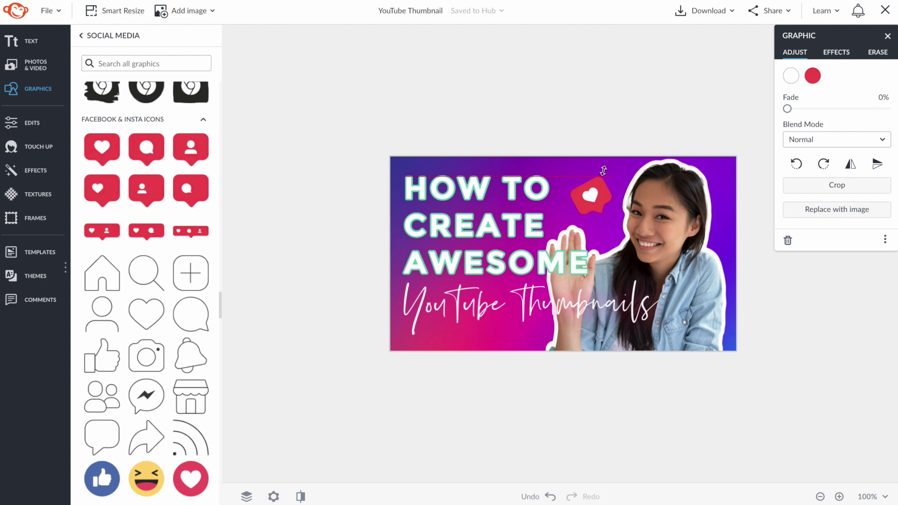
click(807, 76)
click(882, 145)
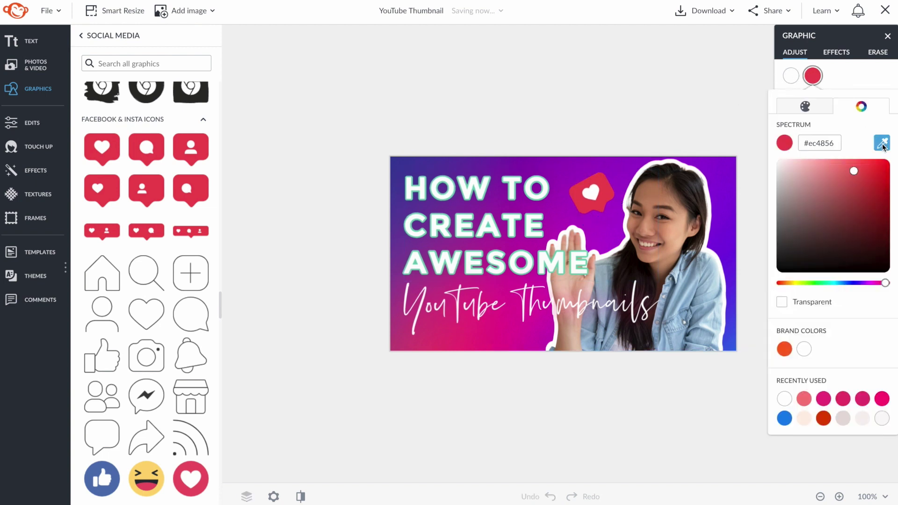
click(473, 335)
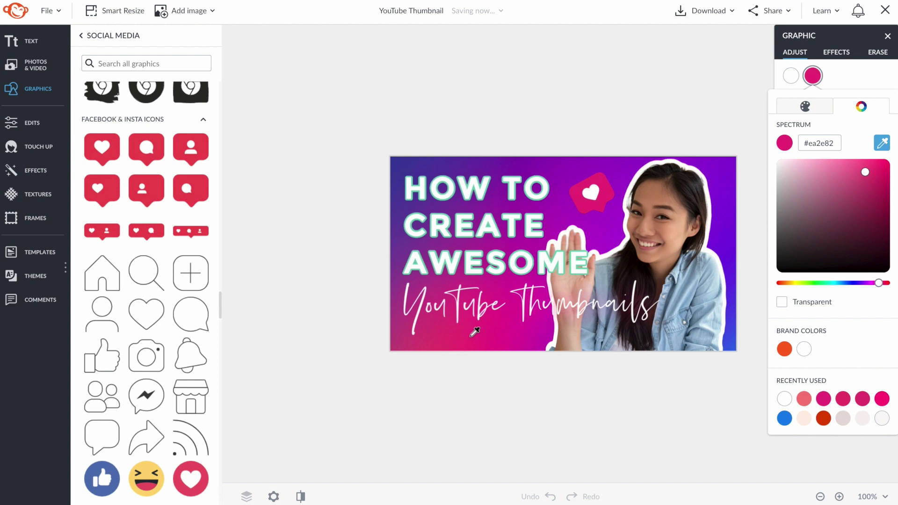
click(467, 334)
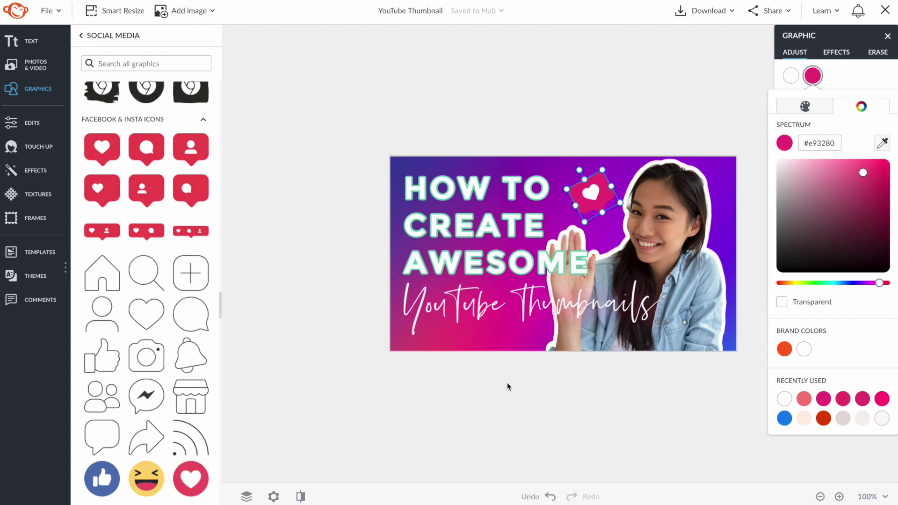
click(538, 394)
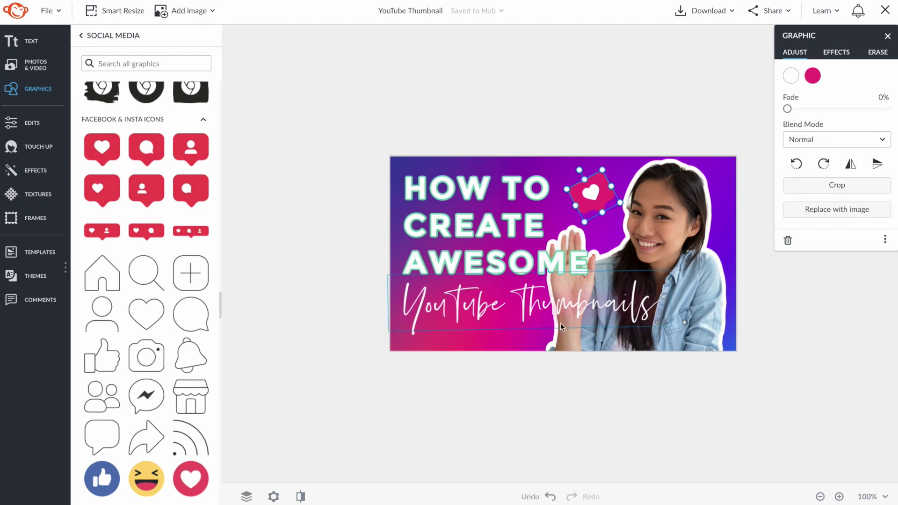
drag(582, 170, 721, 261)
key(ctrl+d)
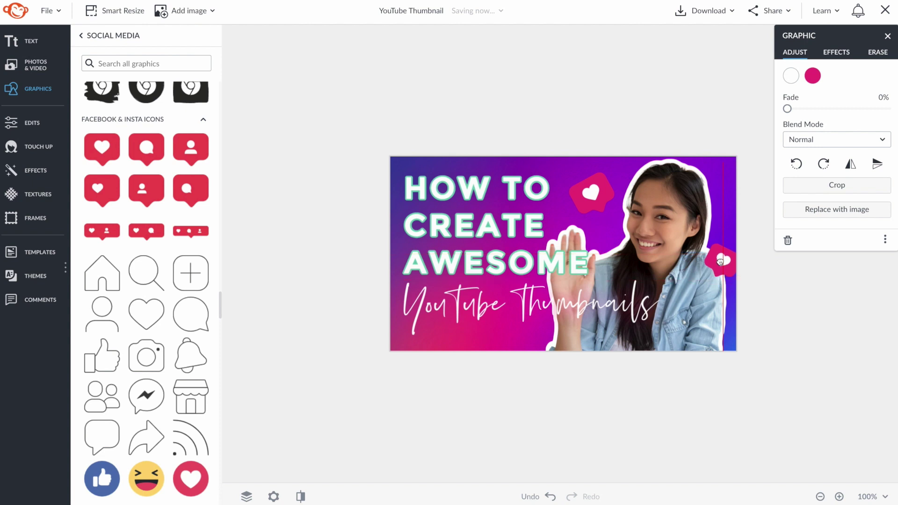
Place the heart copy at the right edge, then choose sharing the design as a YouTube thumbnail.
click(828, 302)
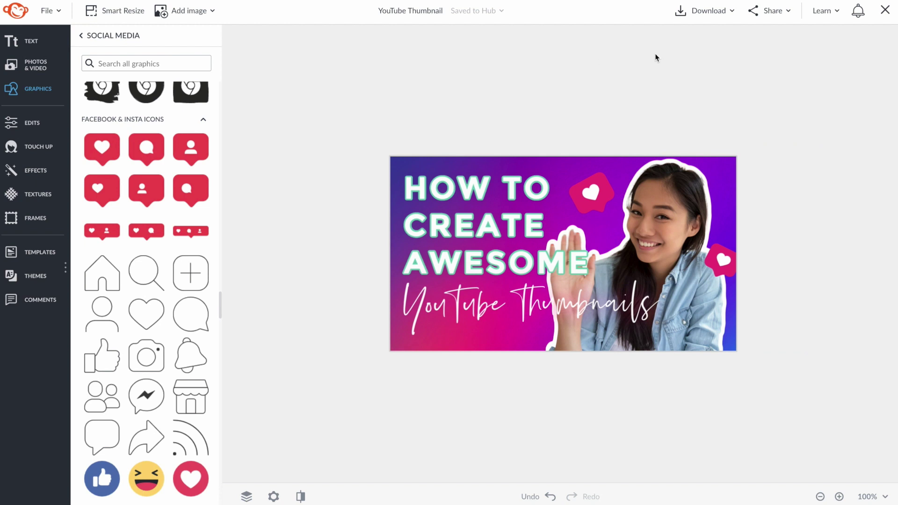
click(784, 17)
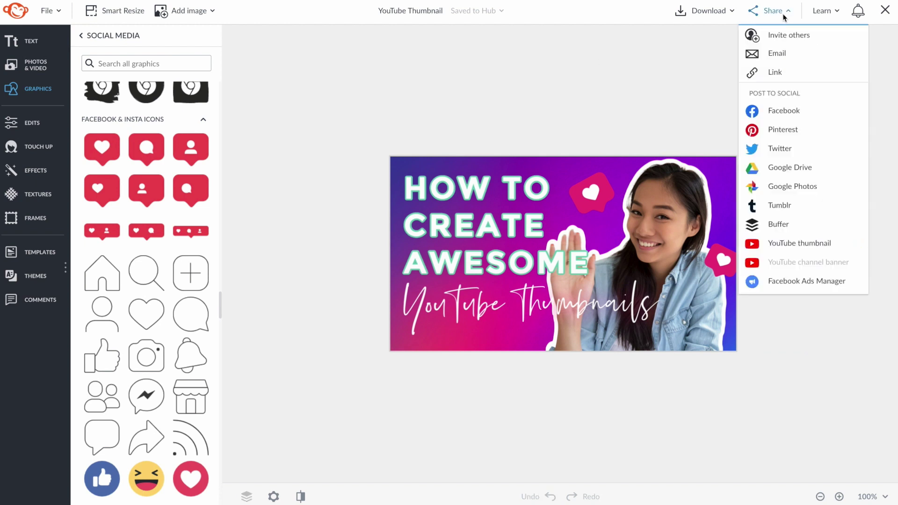
click(799, 249)
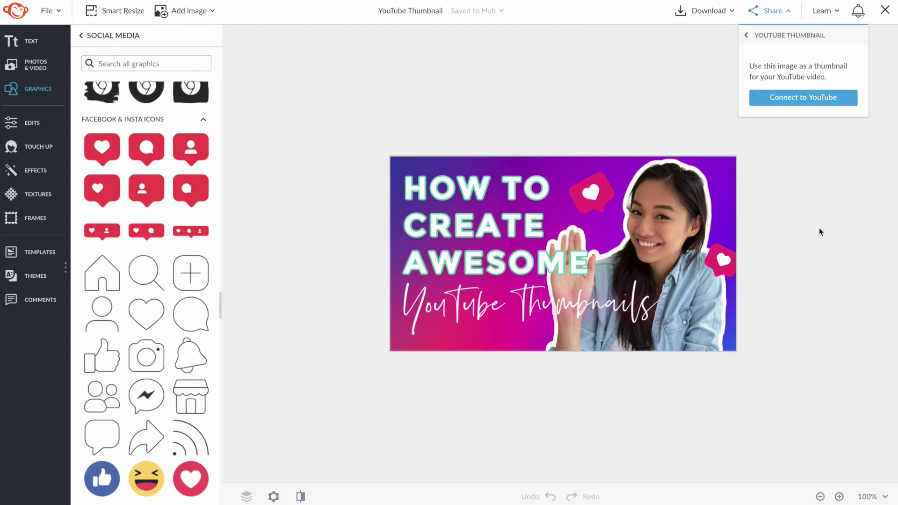